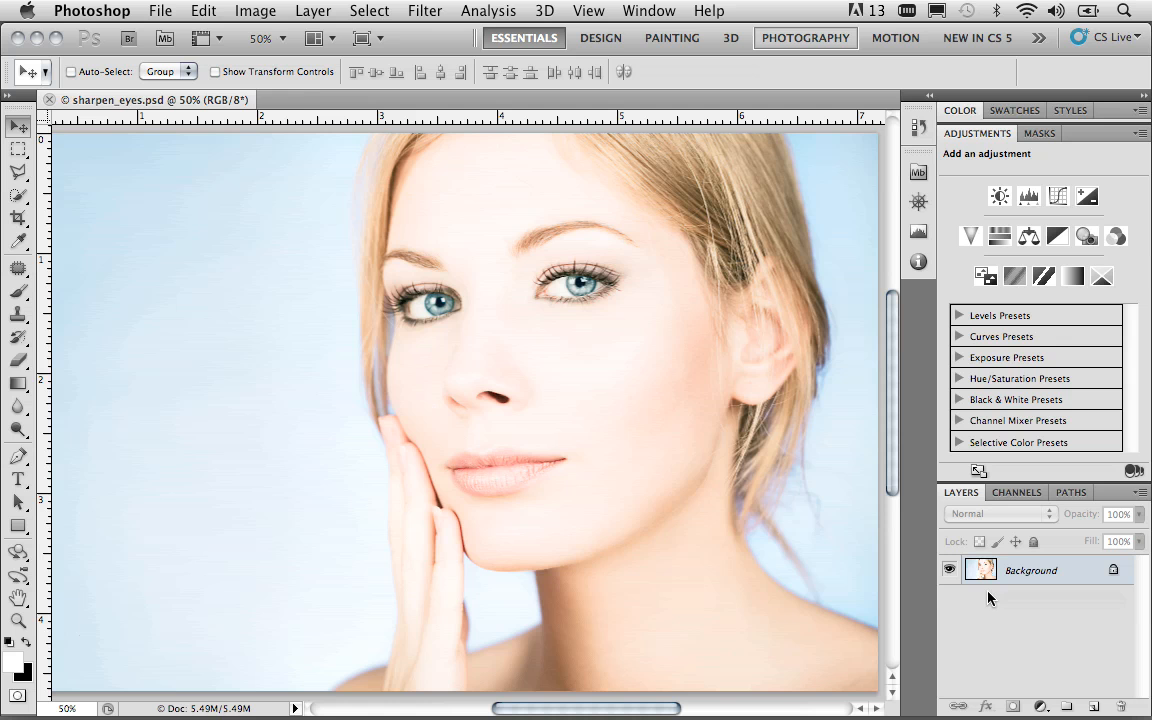
Step: Duplicate the Background layer and rename the copy "sharpen"
key("super+j")
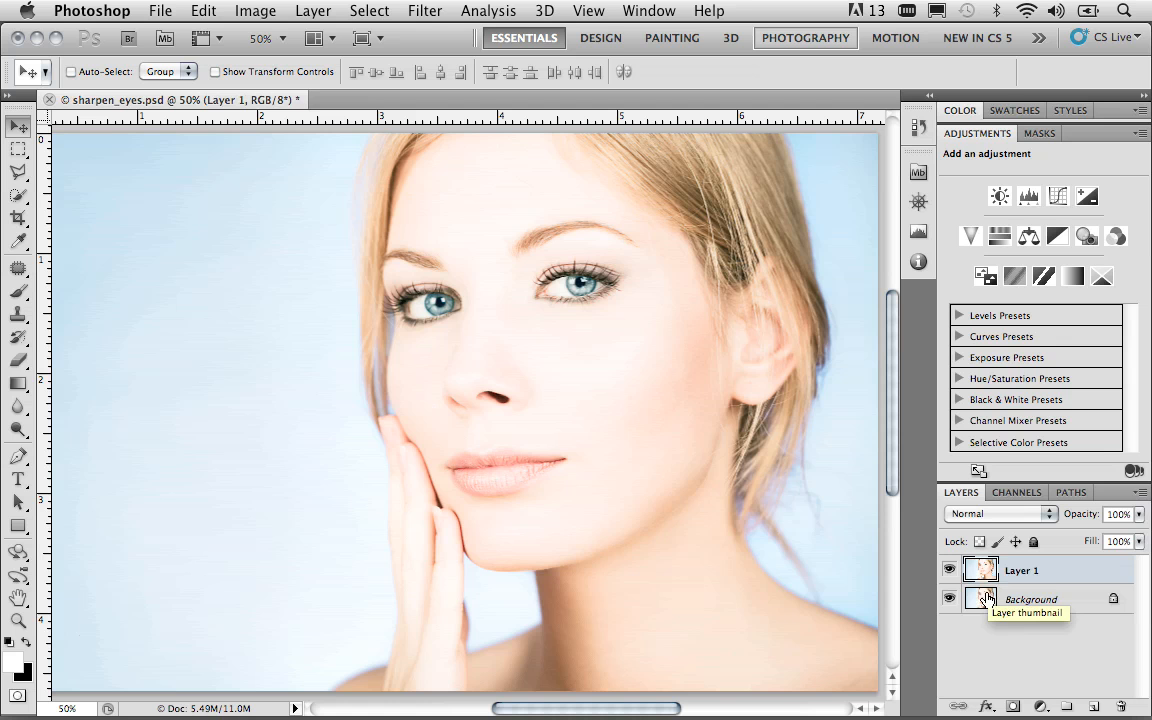
double_click(1030, 570)
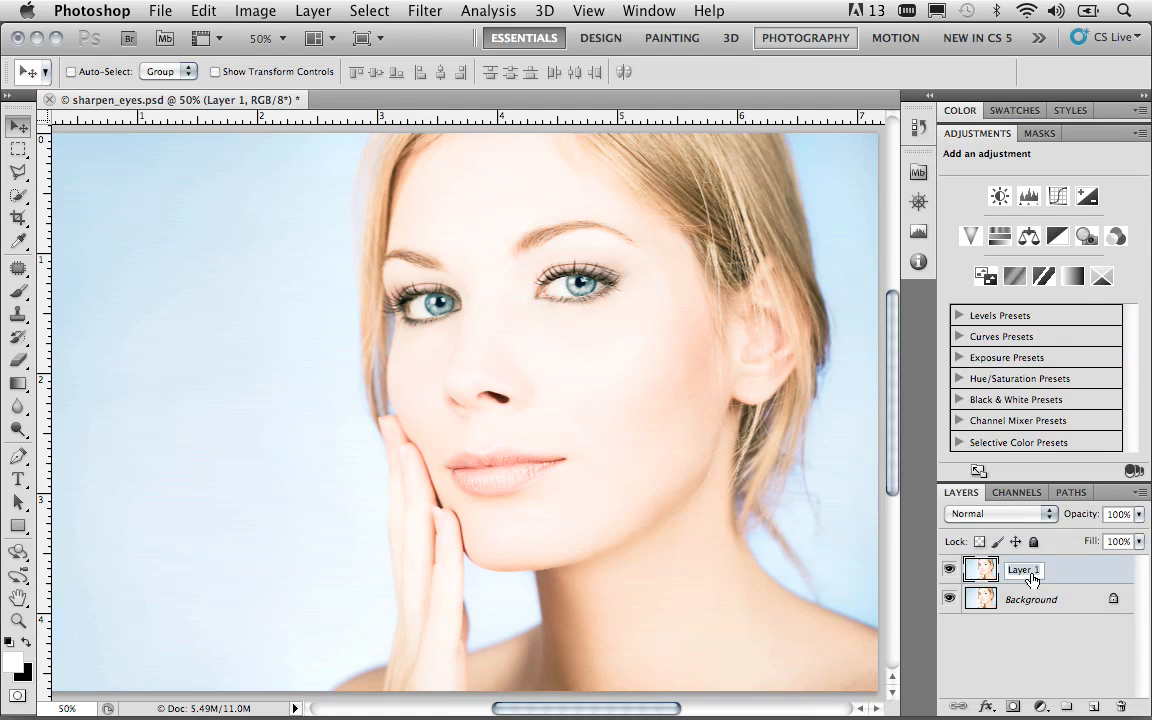
type("sharpen")
key("Return")
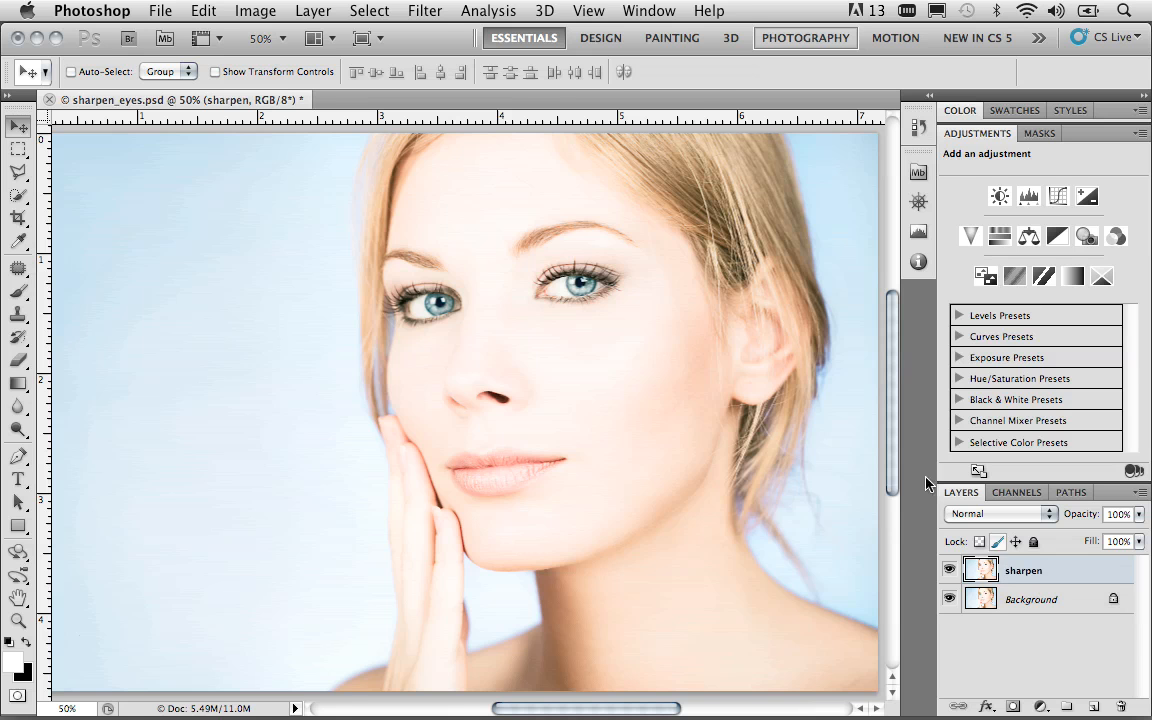
Step: Apply the High Pass filter to the sharpen layer with a radius of 1.4 pixels, checking the eye detail in the preview
left_click(425, 11)
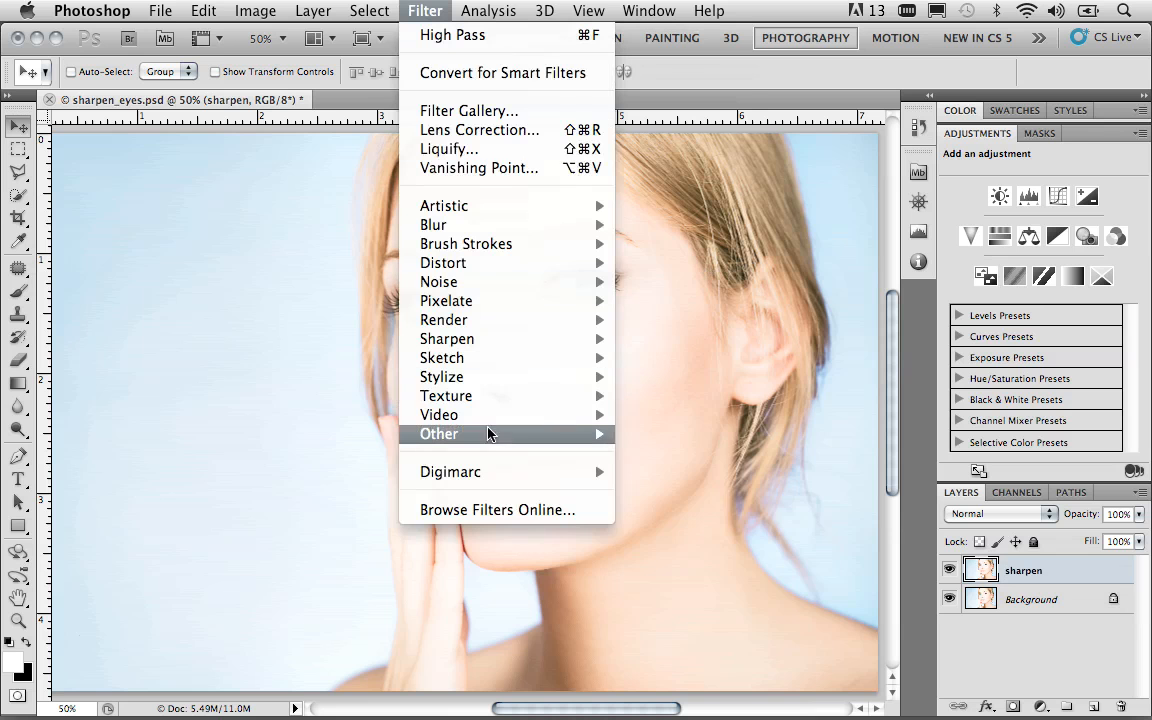
mouse_move(490, 439)
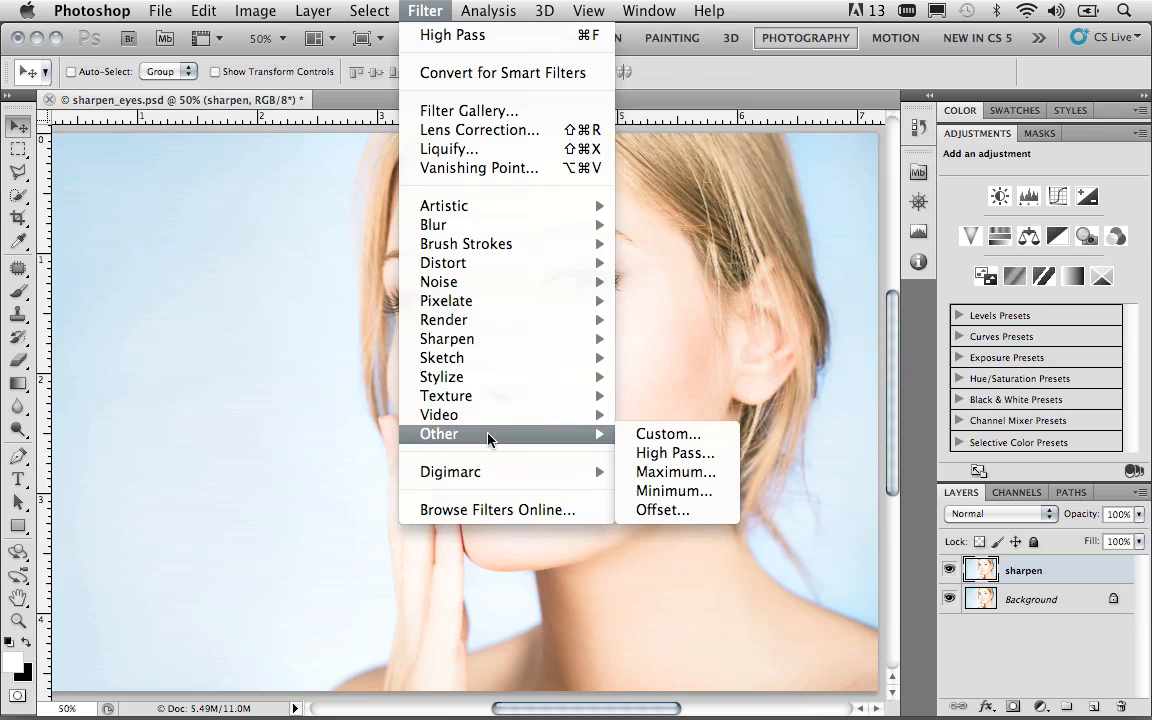
left_click(671, 455)
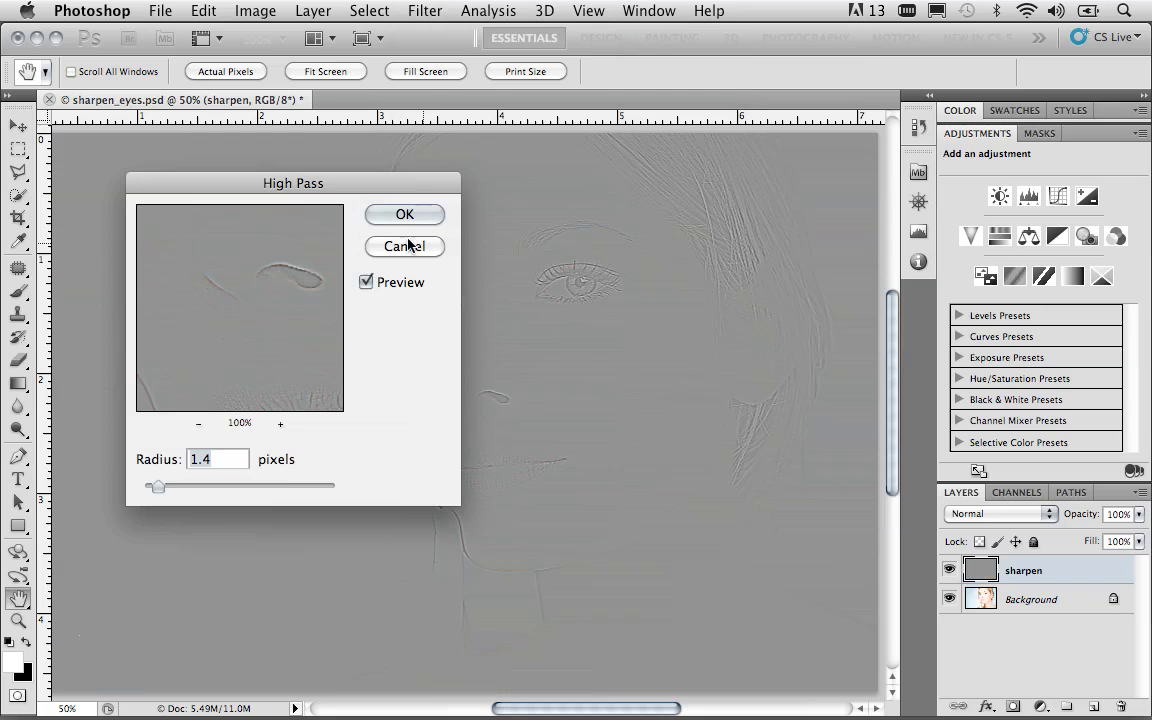
left_click_drag(295, 187, 250, 186)
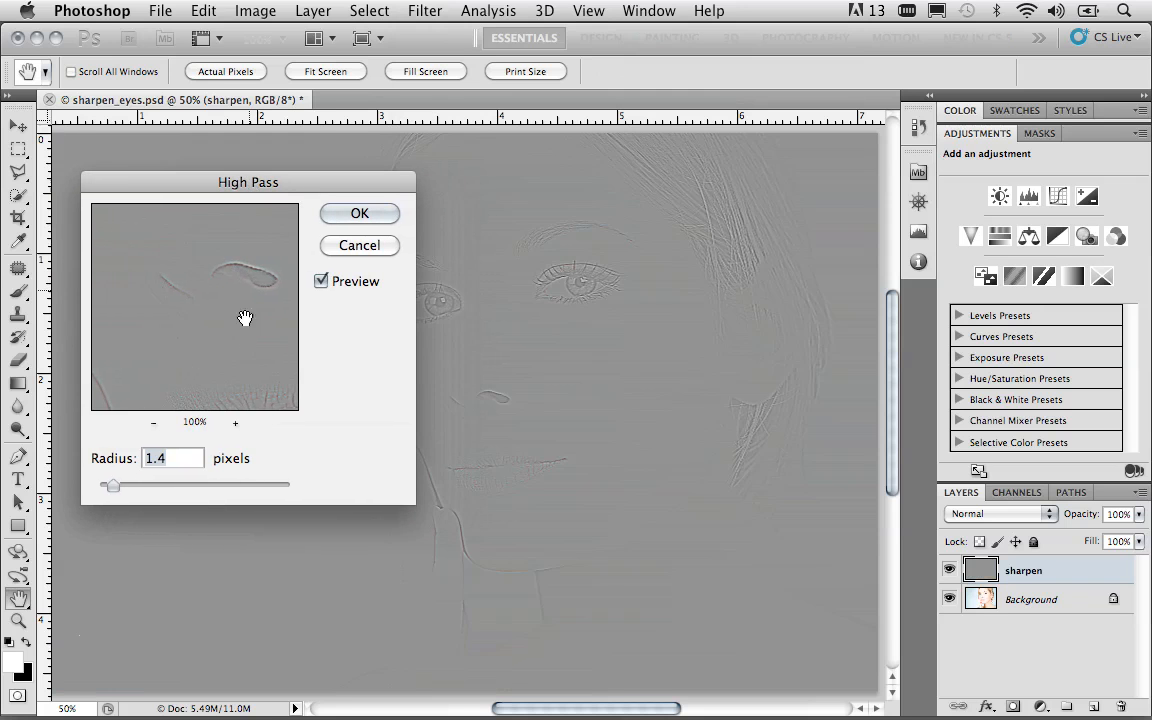
left_click_drag(113, 486, 141, 492)
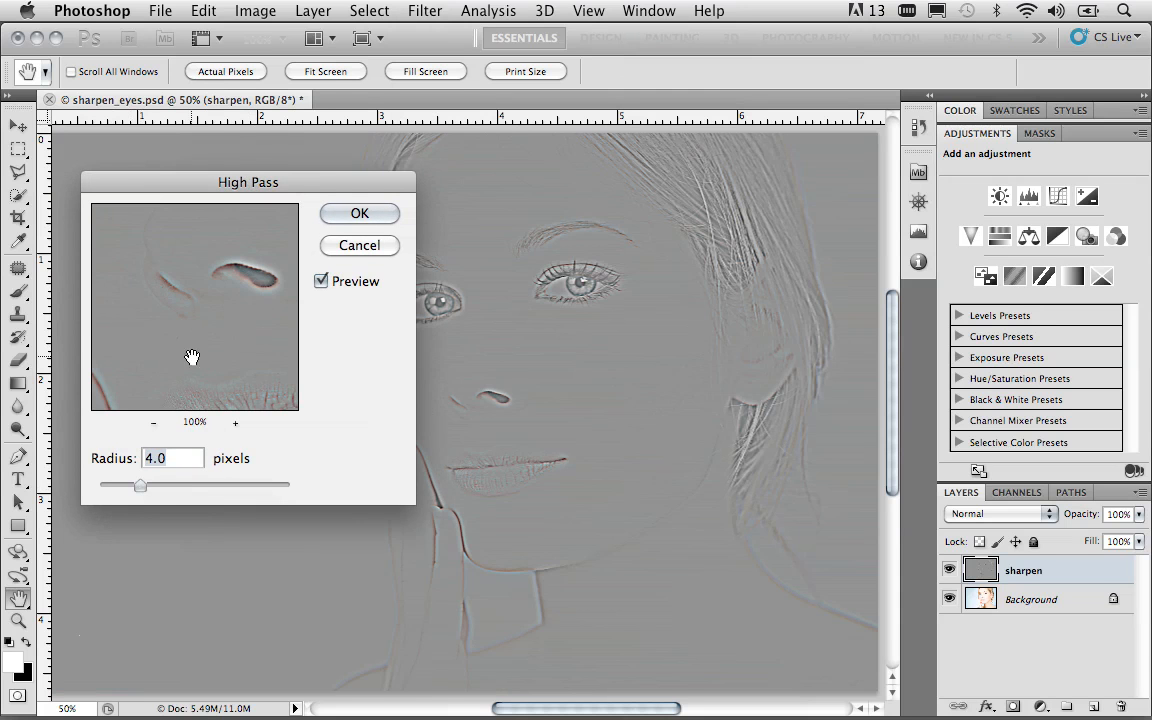
left_click_drag(185, 288, 219, 360)
left_click_drag(175, 282, 167, 327)
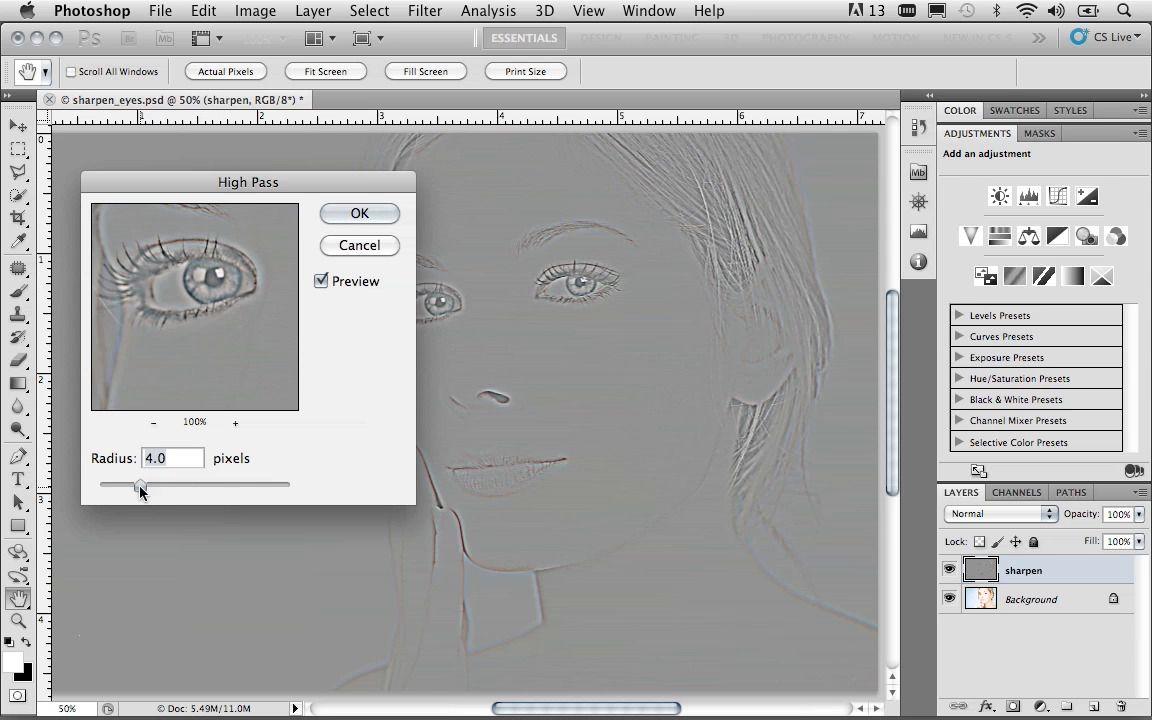
left_click_drag(140, 489, 113, 491)
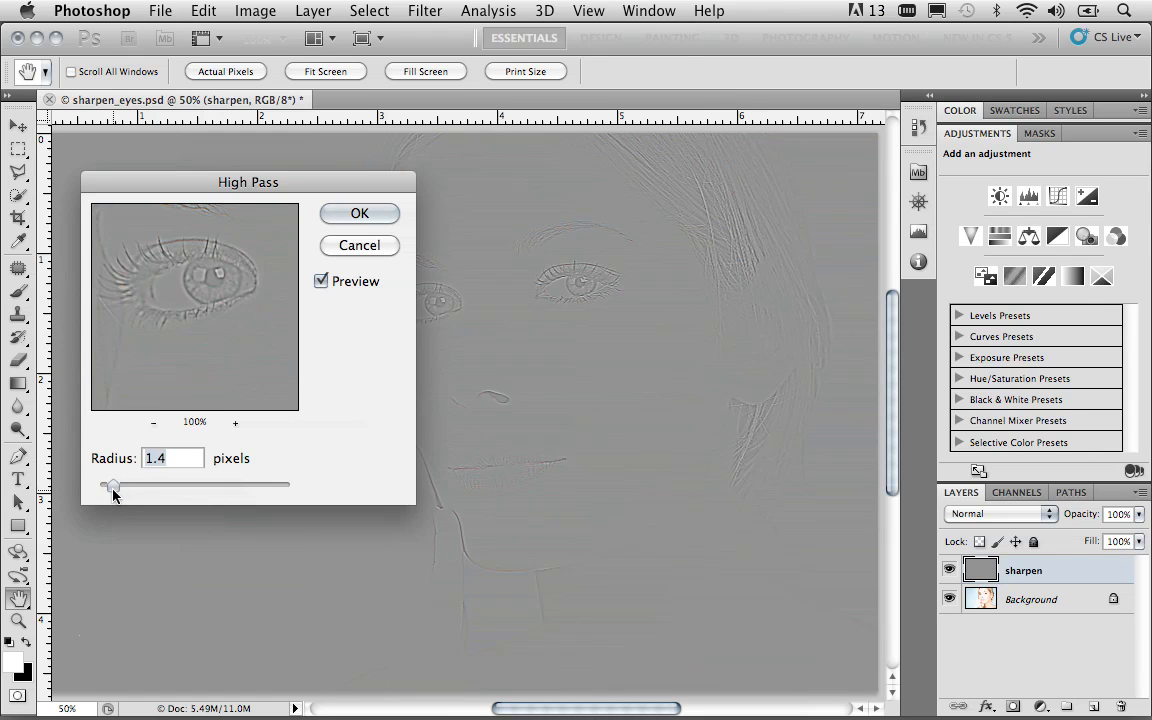
left_click(349, 216)
key("v")
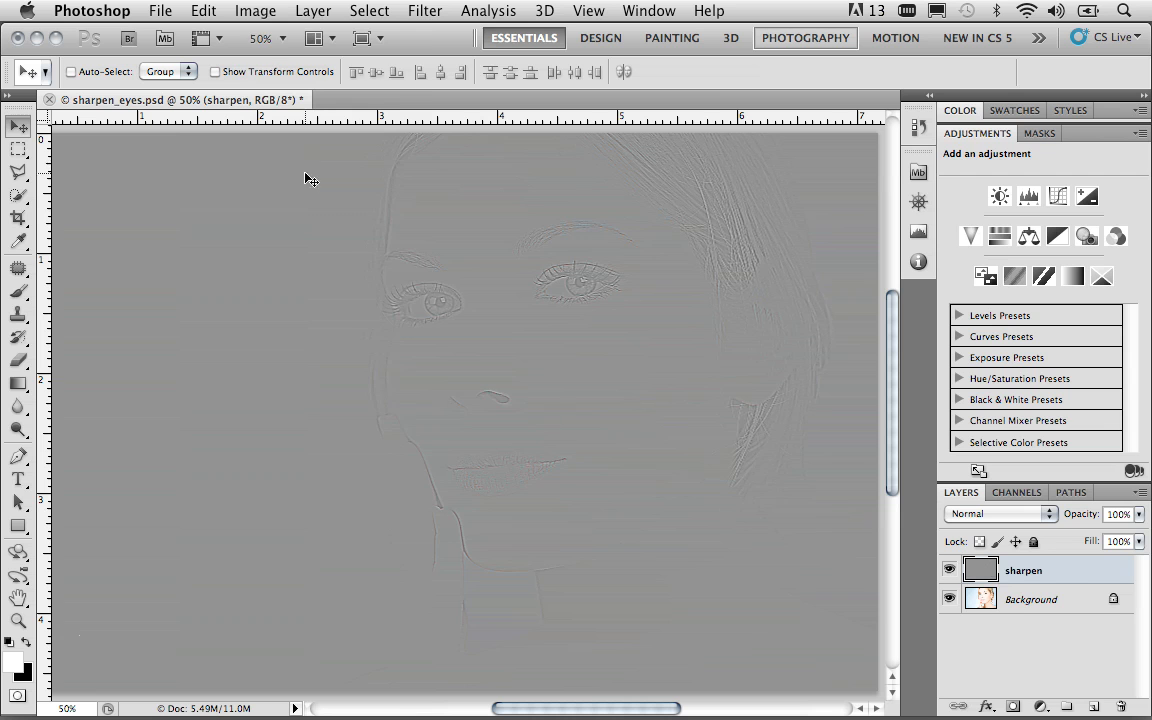
Step: Desaturate the sharpen layer to remove its color fringing
left_click(255, 12)
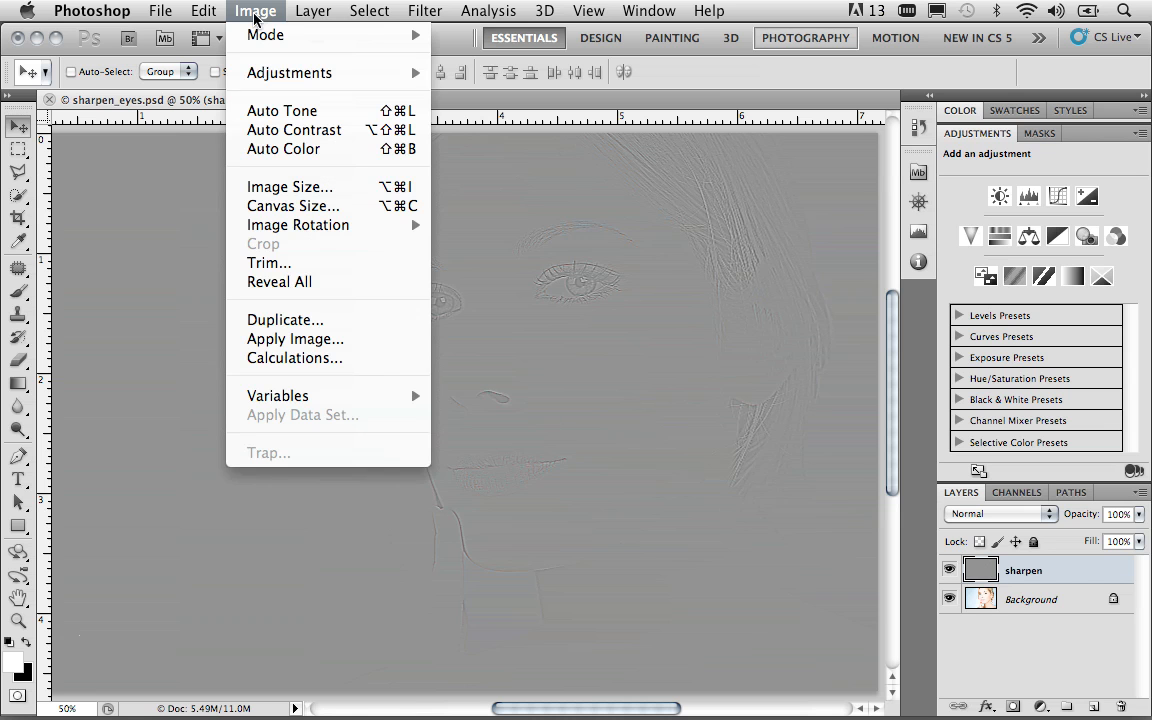
mouse_move(243, 78)
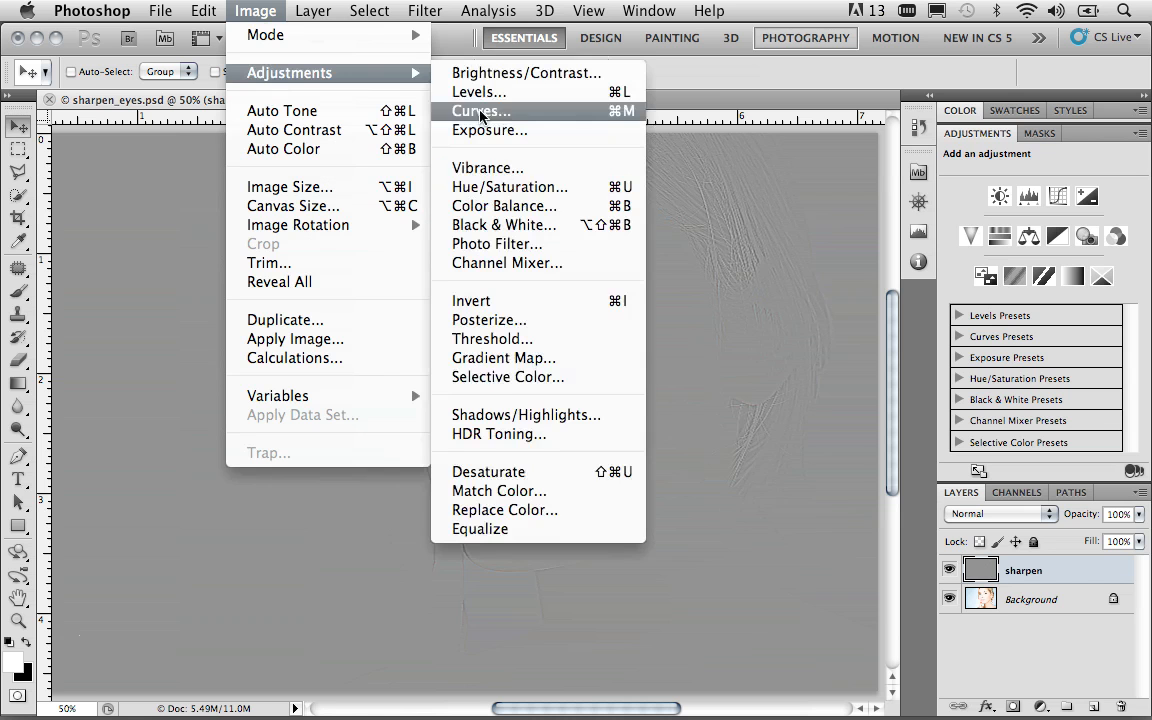
left_click(522, 476)
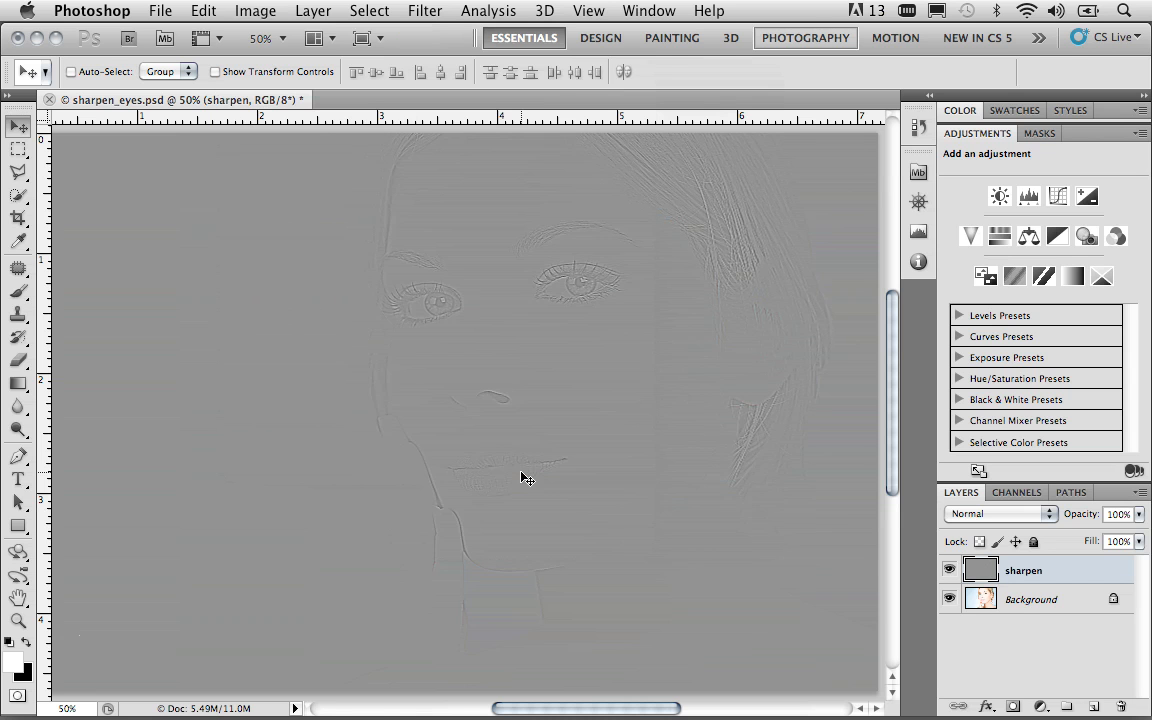
Step: Try the Soft Light blend mode on the sharpen layer and compare the portrait with the layer hidden and shown
left_click(1043, 518)
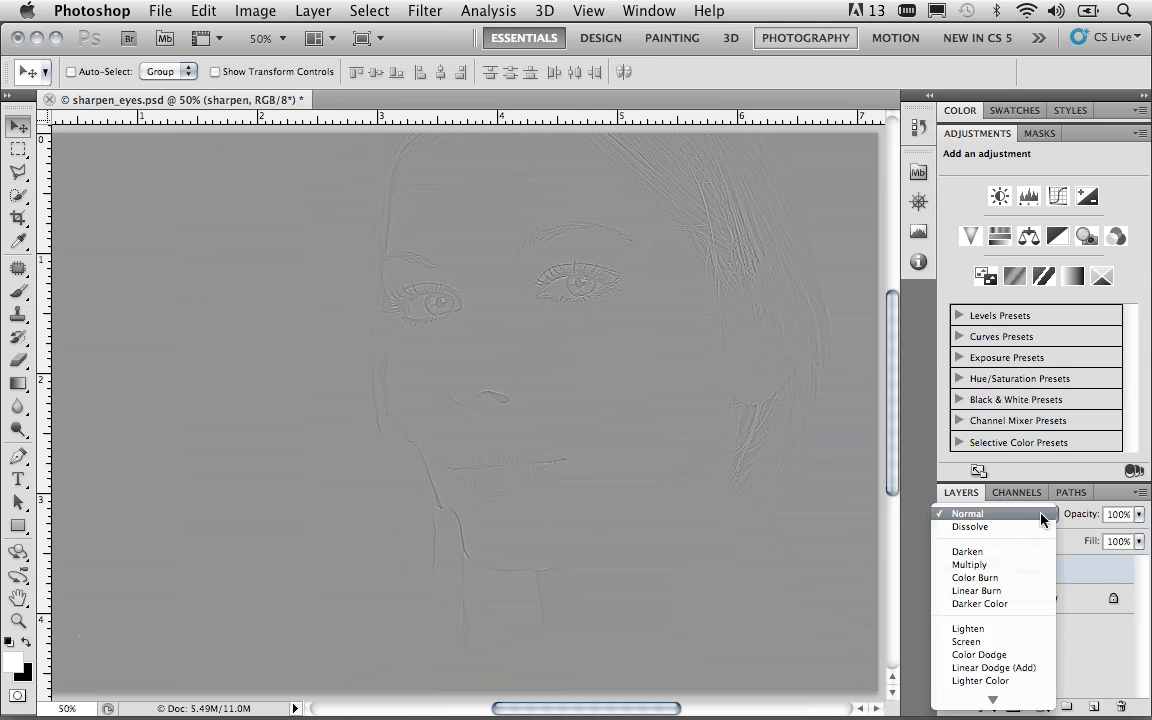
mouse_move(1021, 697)
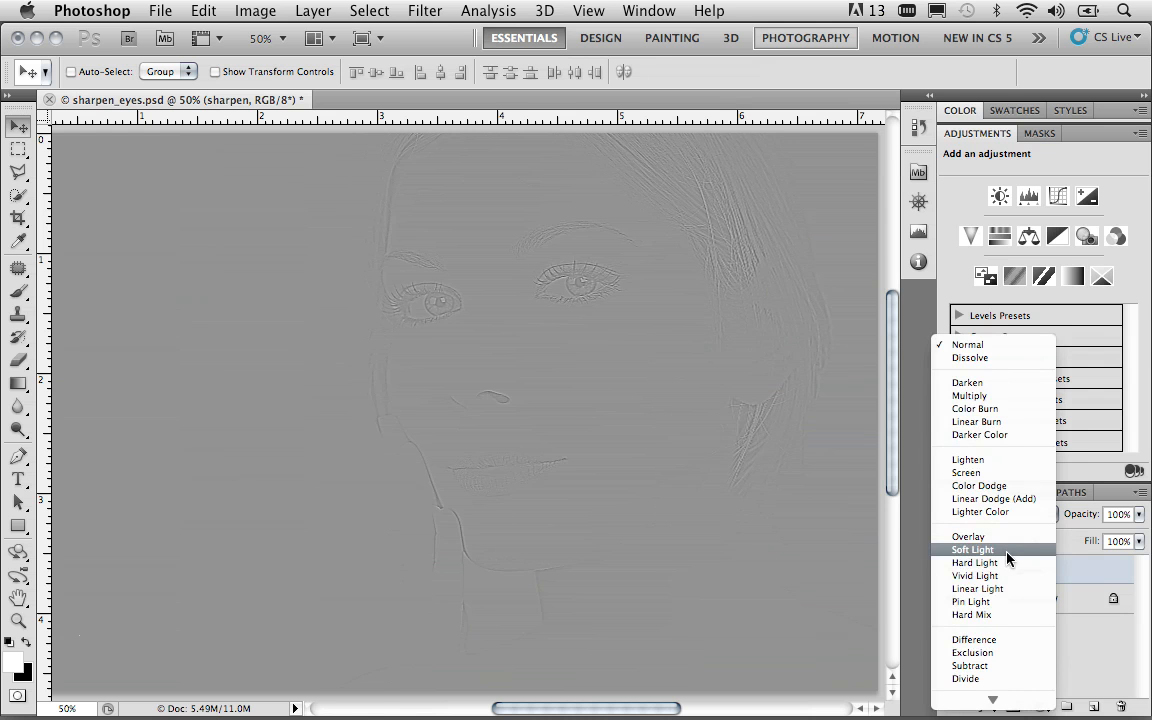
left_click(1008, 549)
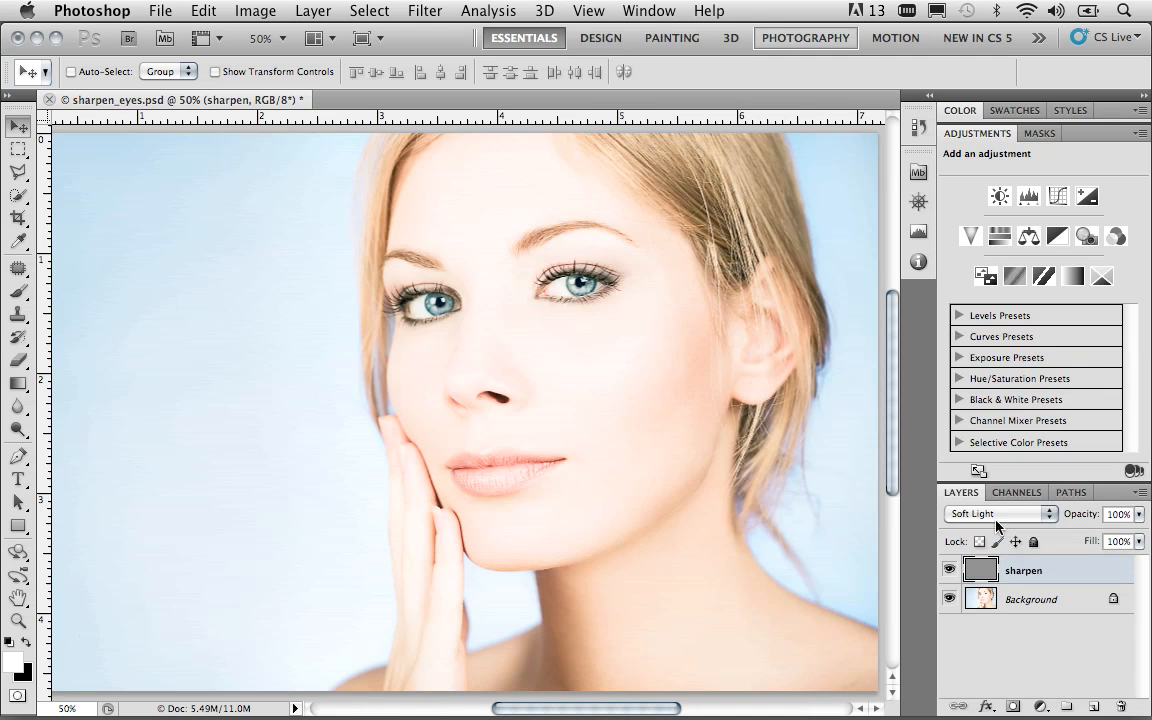
left_click(950, 571)
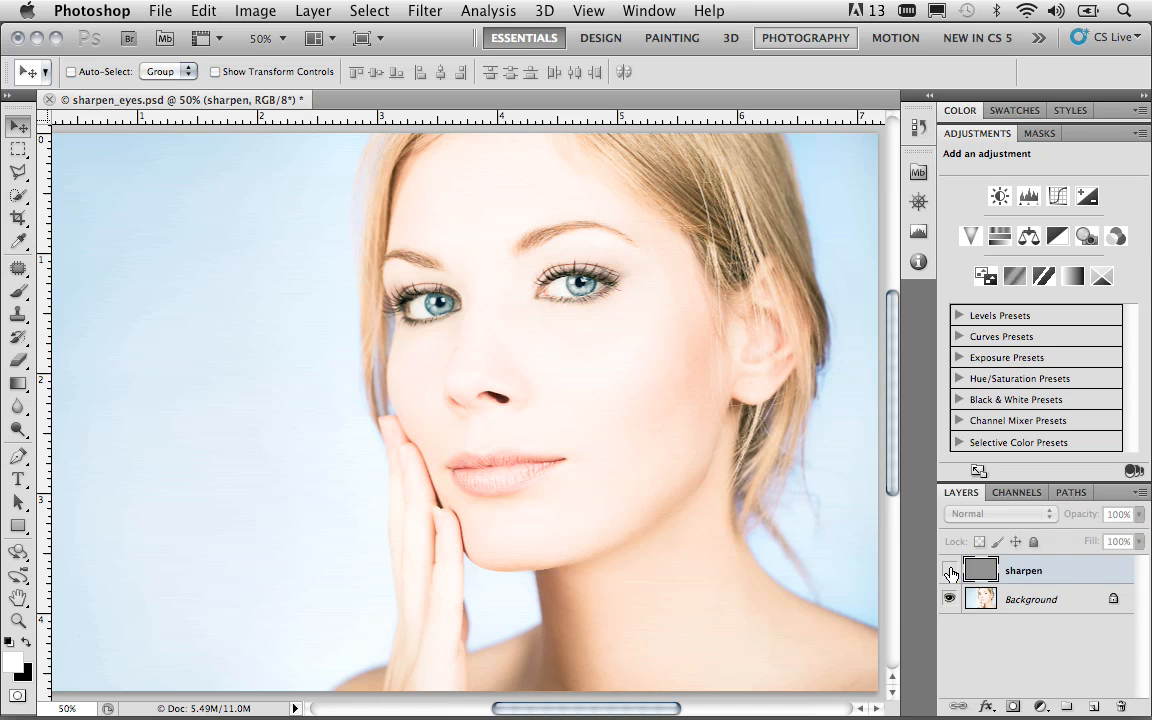
left_click(950, 571)
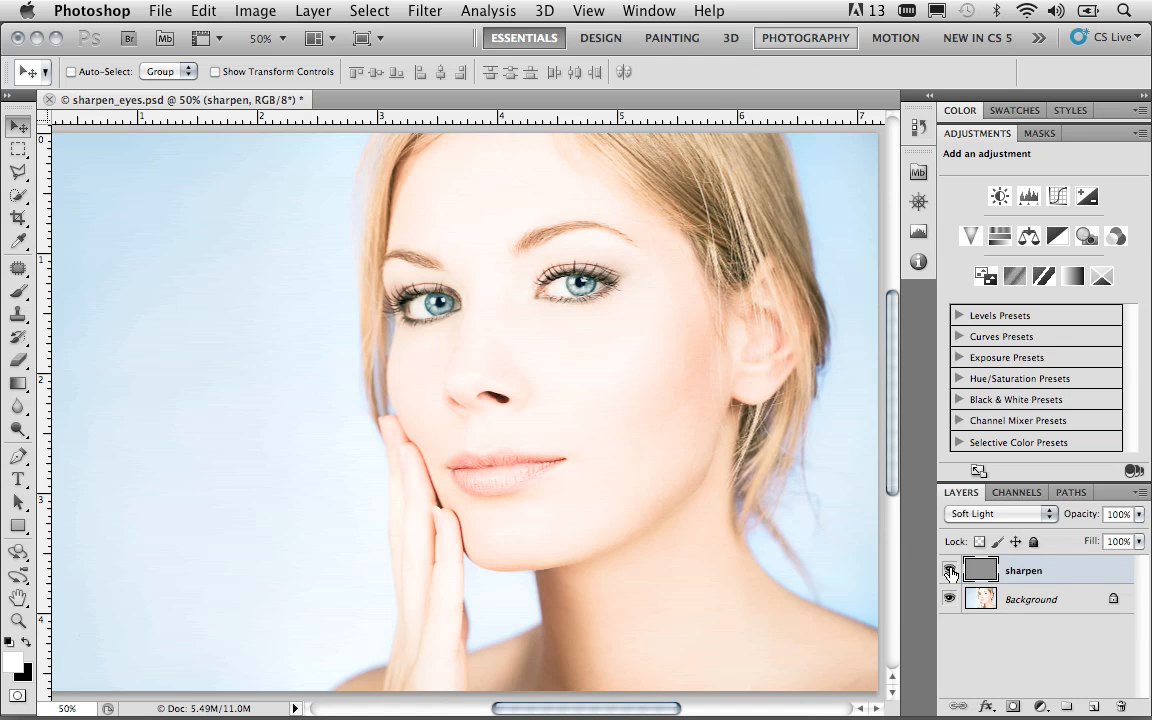
Step: Set the sharpen layer's blend mode to Linear Light and compare the eyes at 100% with the layer hidden and shown
left_click(984, 519)
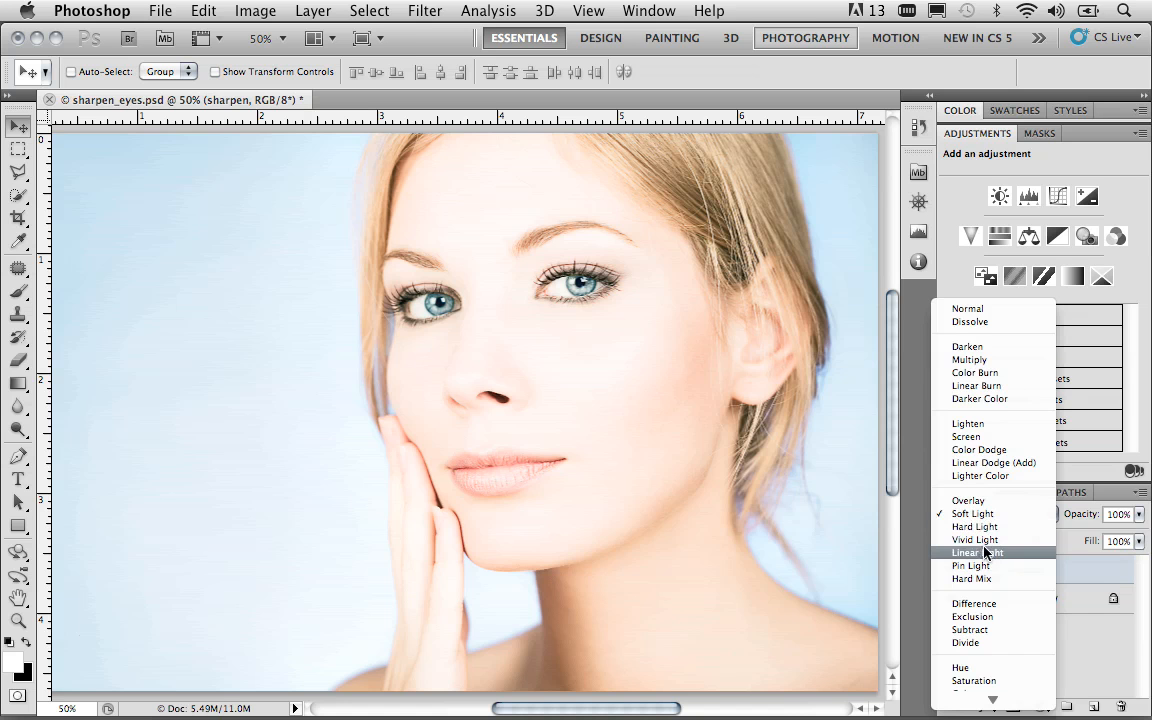
left_click(983, 552)
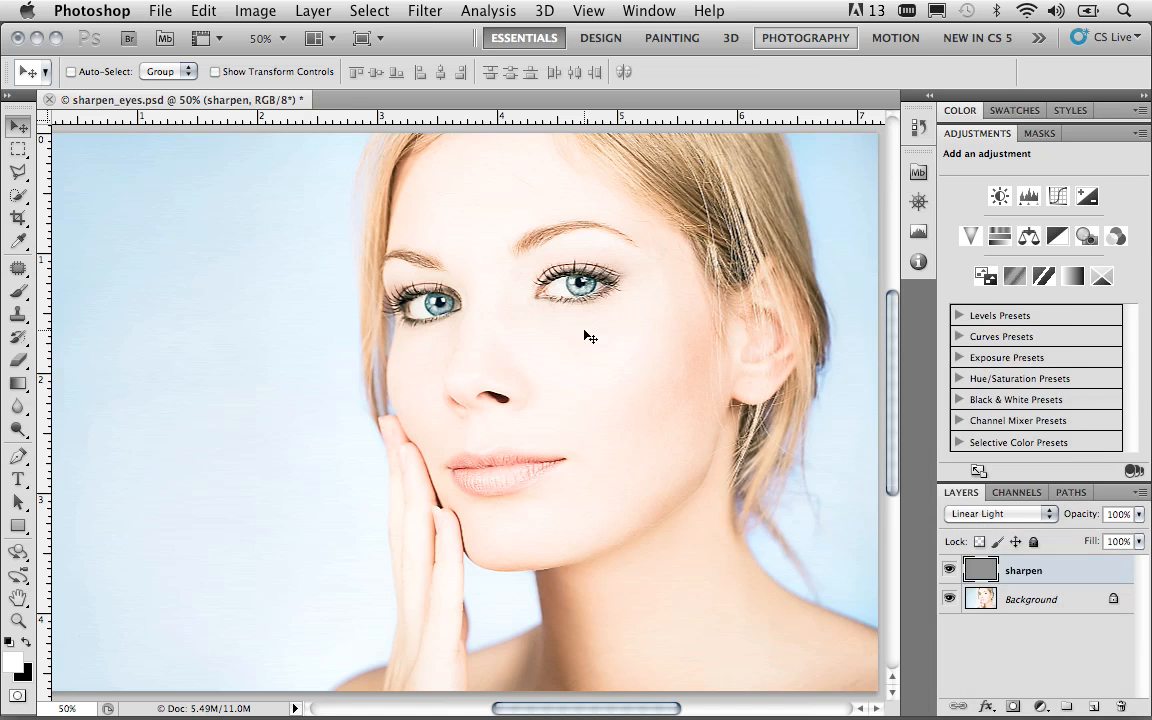
left_click(949, 570)
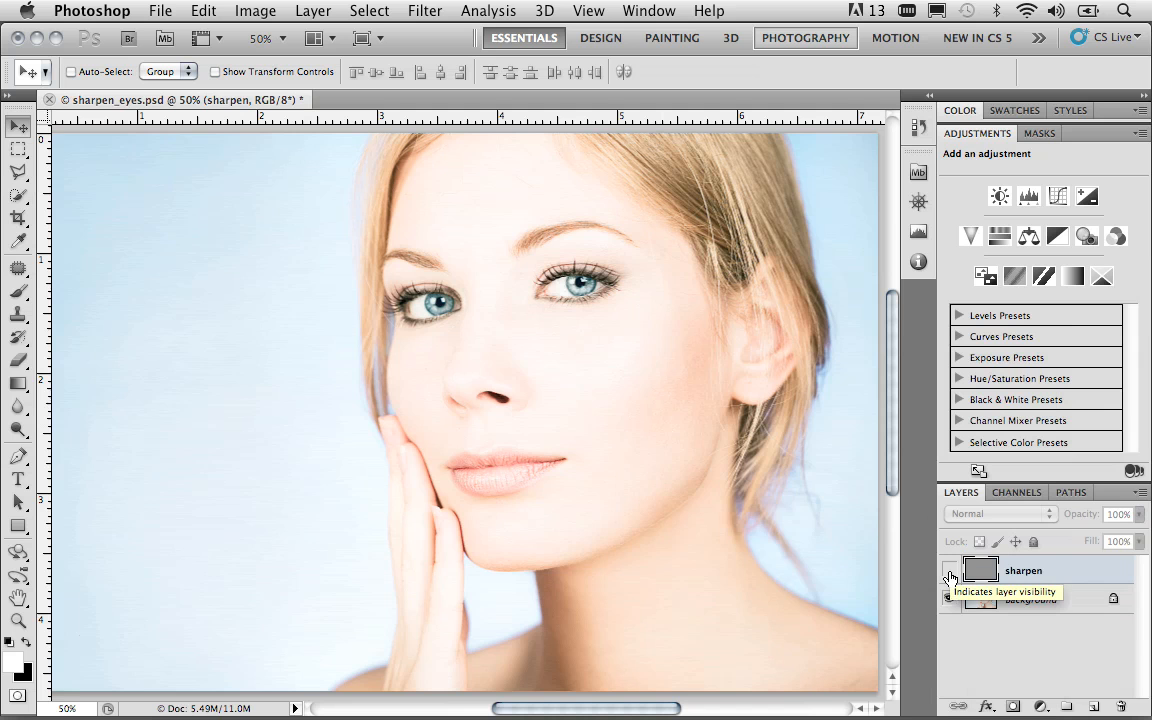
left_click(949, 570)
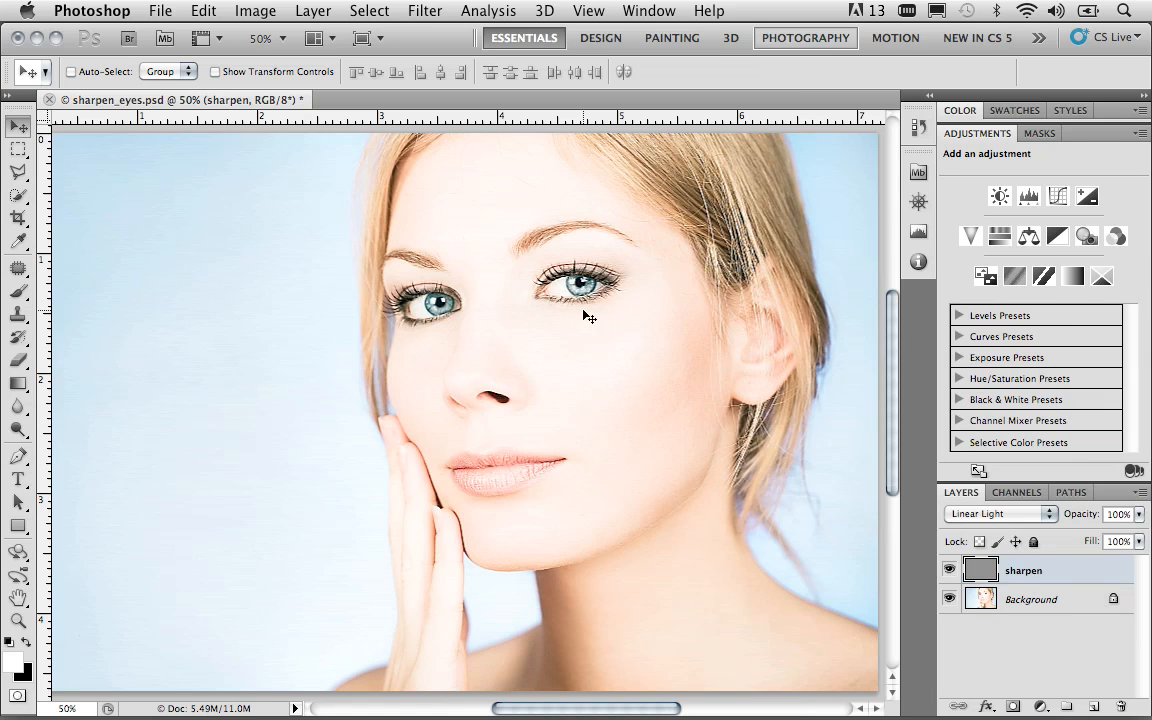
left_click(536, 299, "super")
left_click(536, 299, "super")
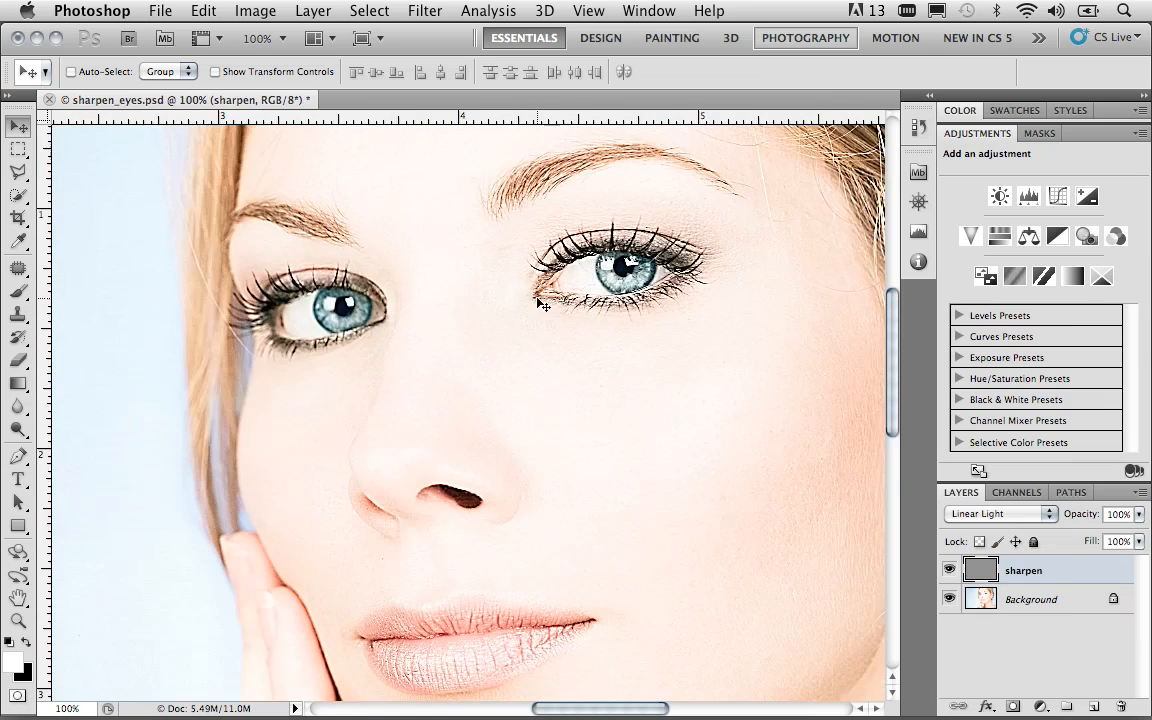
left_click(948, 572)
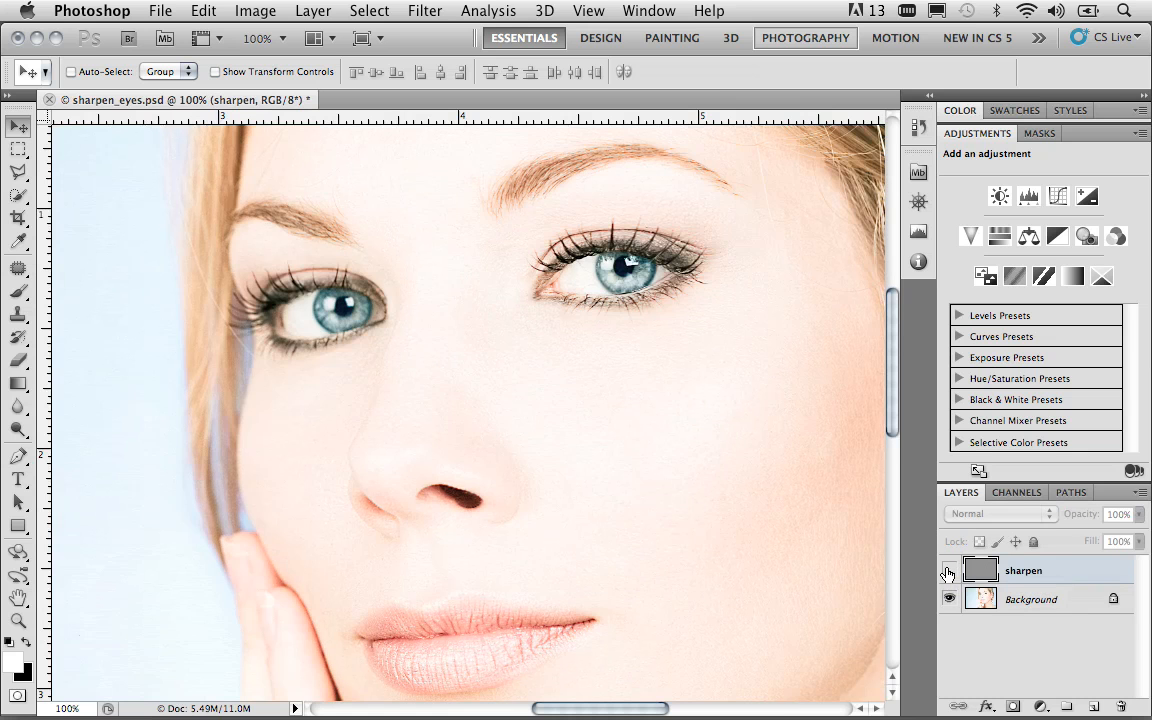
left_click(948, 572)
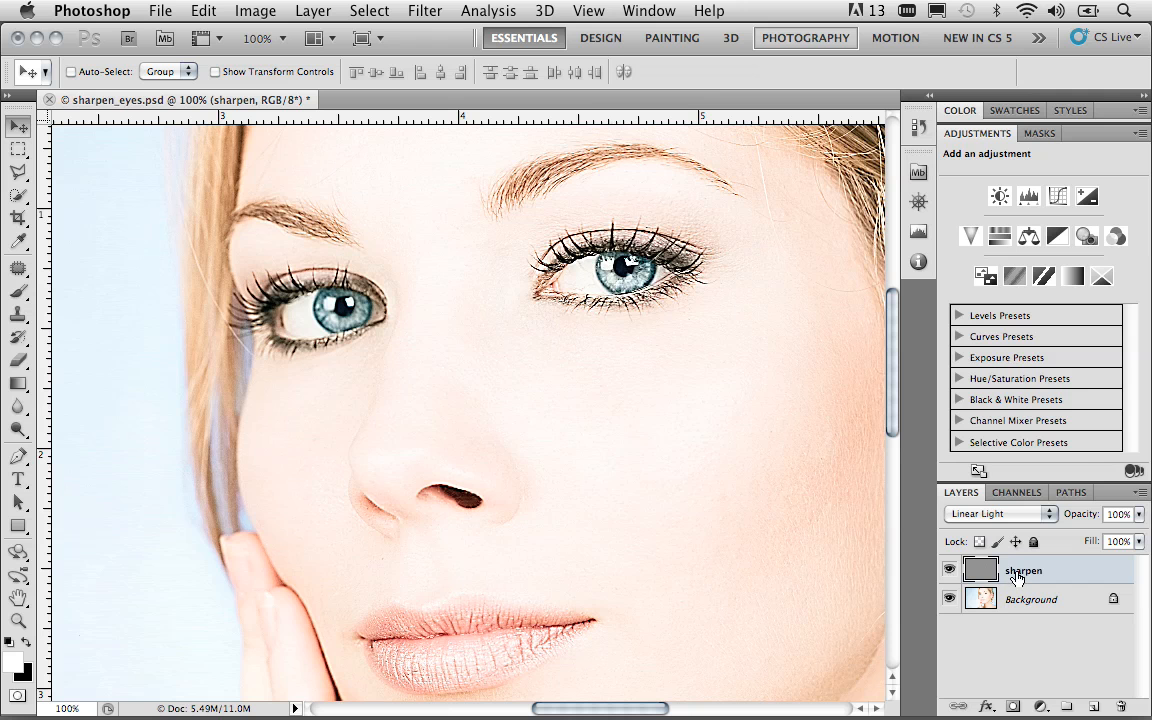
Step: Create a layer group named "filter" and move the sharpen layer into it
left_click(1068, 706)
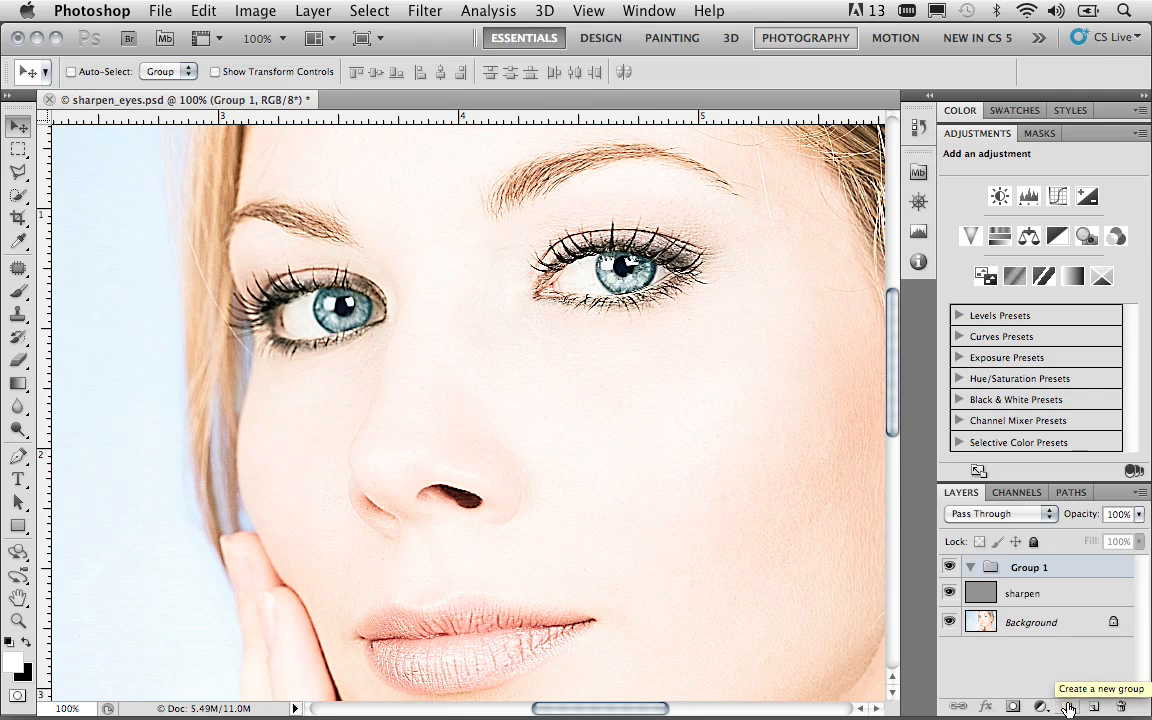
double_click(1031, 567)
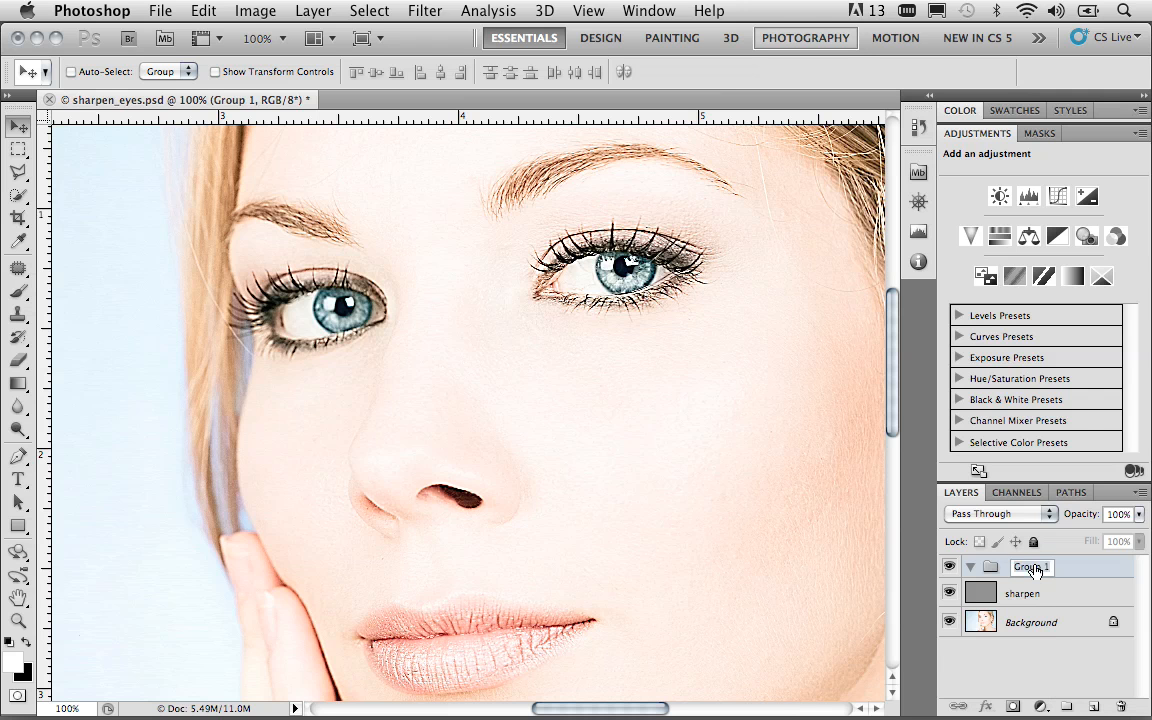
type("filter")
key("Return")
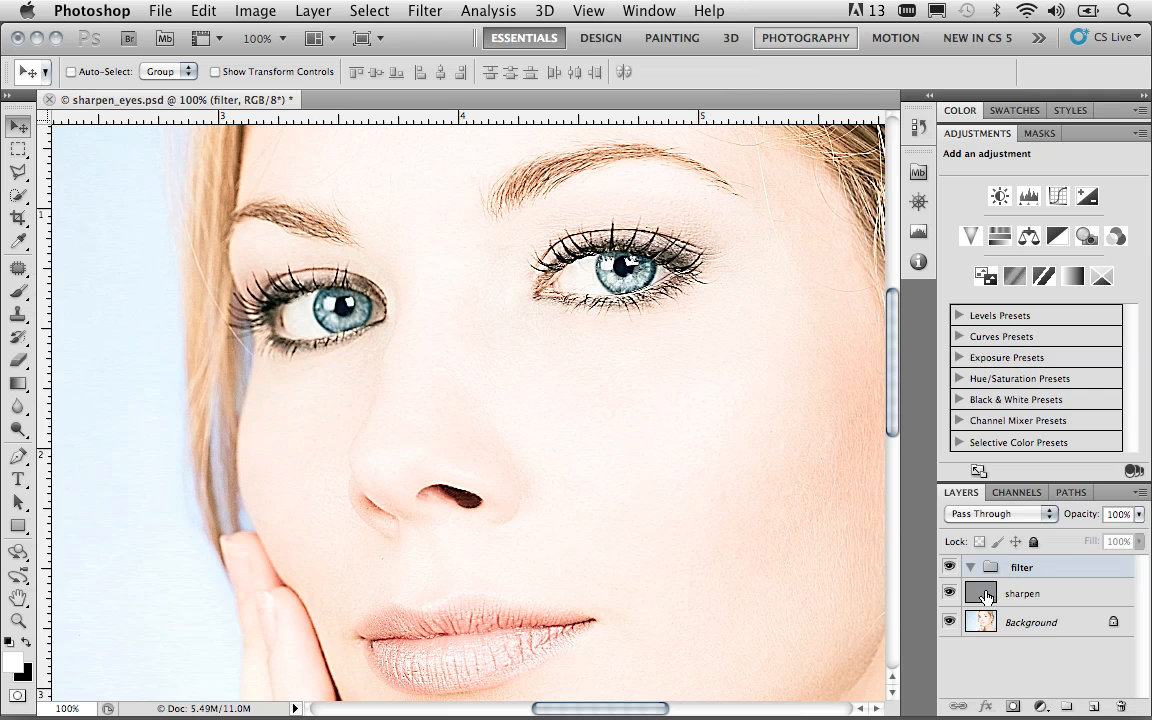
left_click_drag(985, 596, 992, 577)
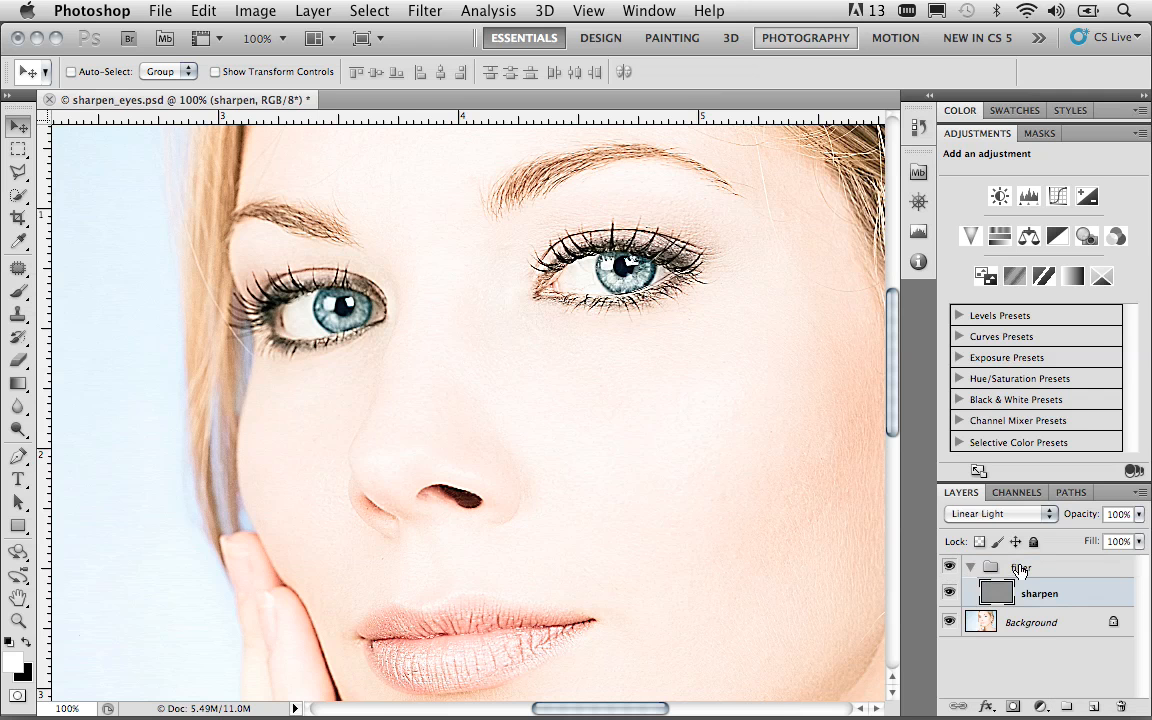
Step: Add a layer mask to the filter group and invert it to black to hide the sharpening
left_click(1021, 568)
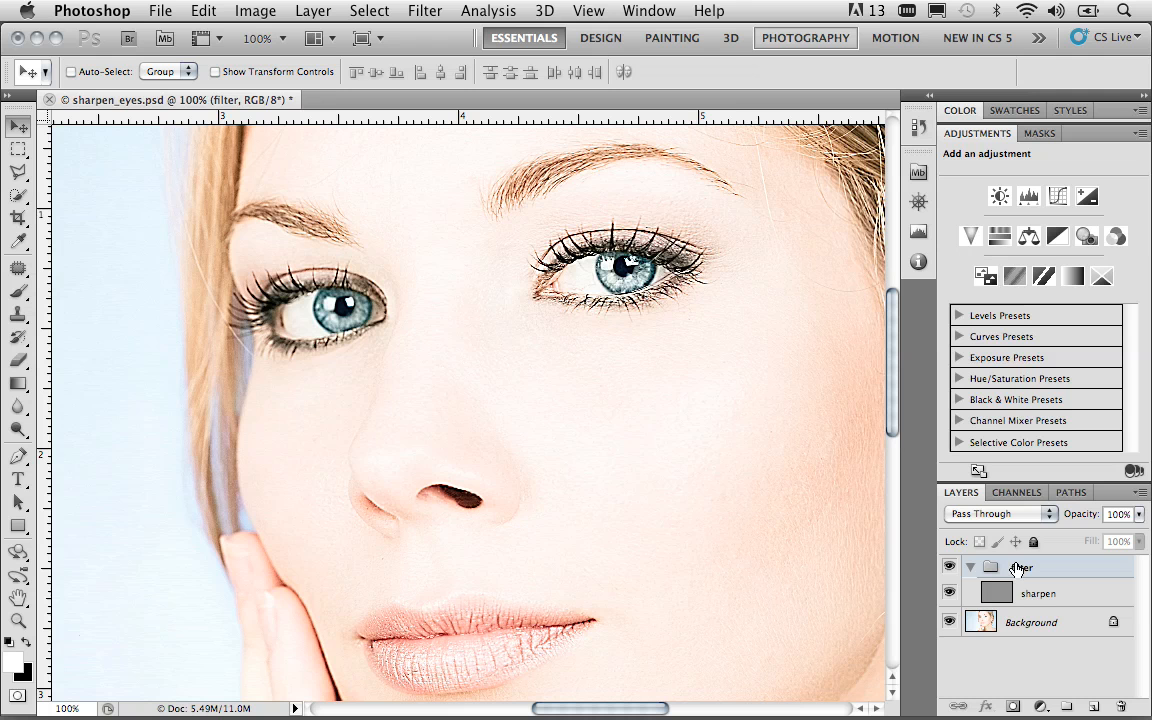
left_click(1013, 705)
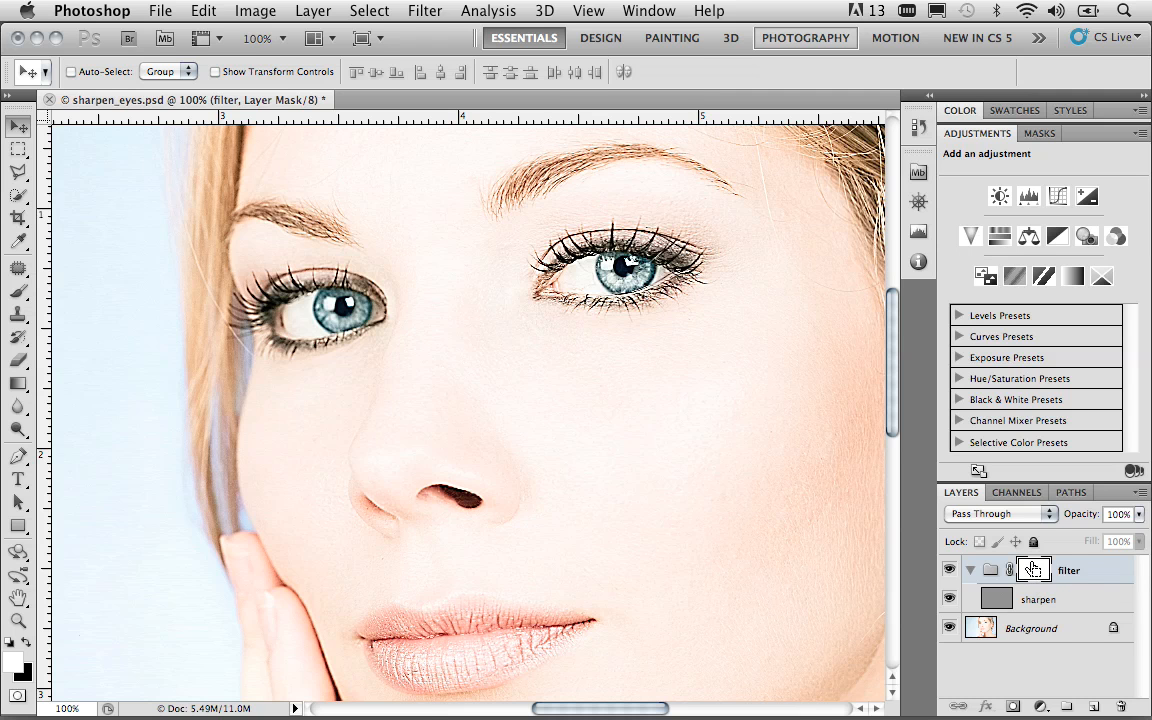
key("super+i")
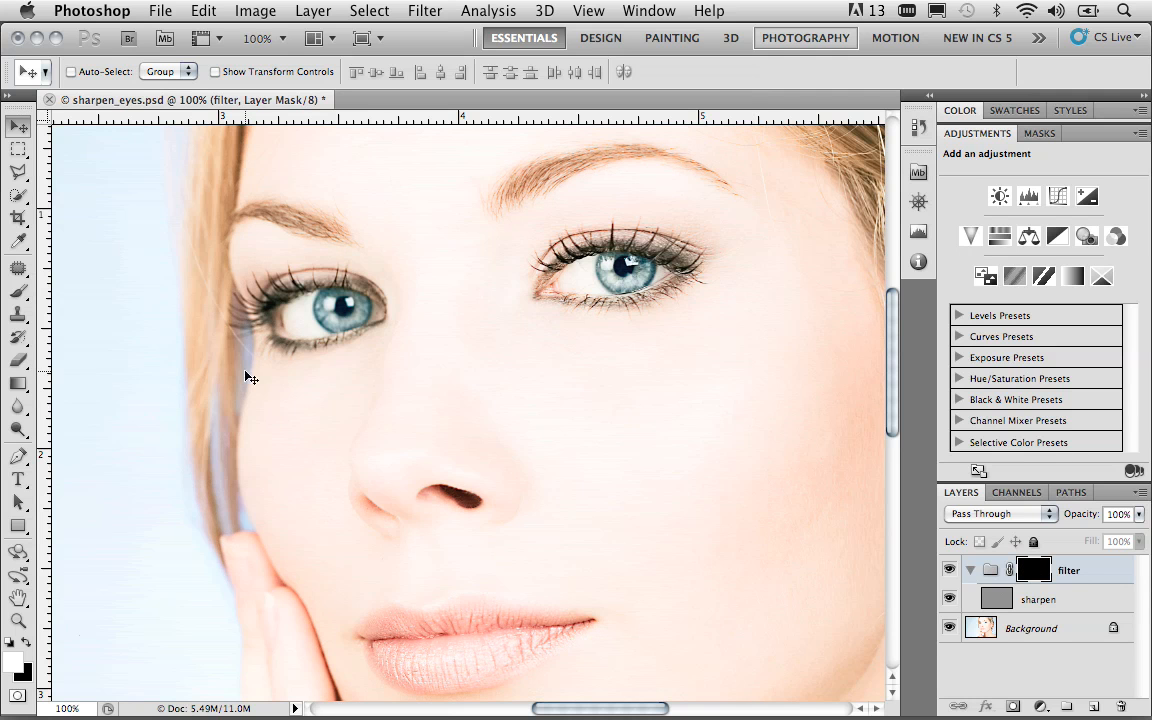
Step: Paint white on the filter group's mask over the iris of the woman's left eye with the Brush, reducing the brush size from 20 to 8
left_click(19, 291)
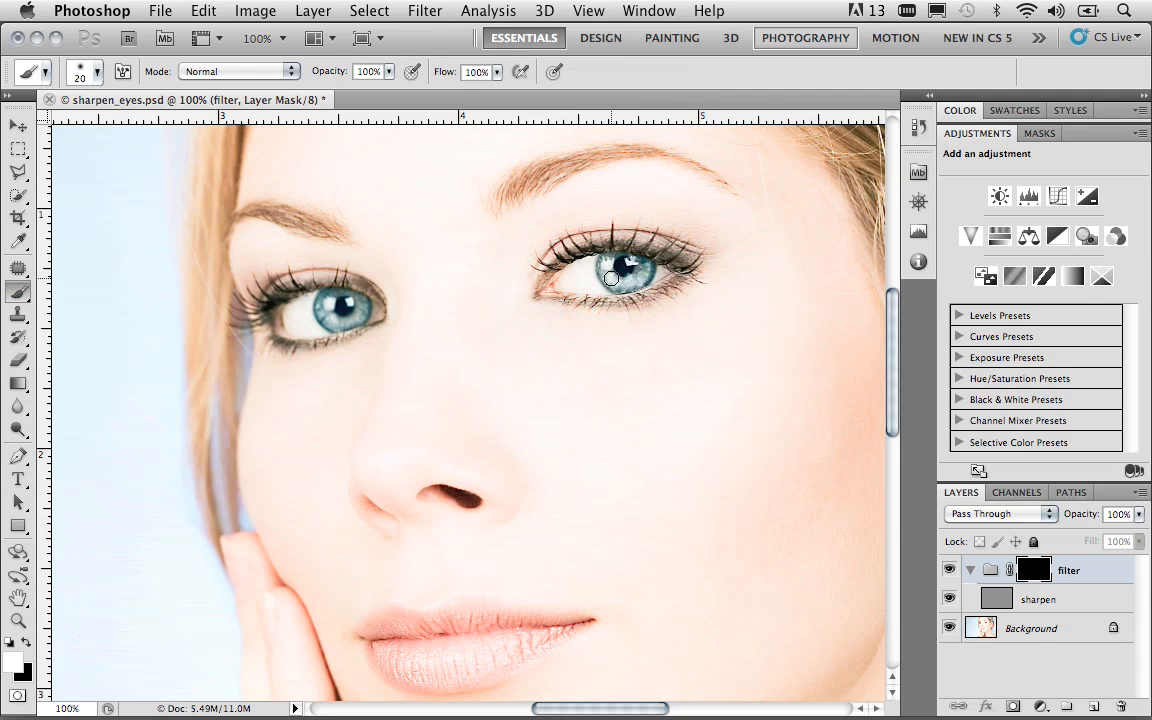
mouse_move(625, 281)
left_mouse_down()
mouse_move(646, 267)
mouse_move(609, 283)
mouse_move(630, 280)
mouse_move(621, 259)
left_mouse_up()
key("bracketleft")
key("bracketleft")
key("bracketleft")
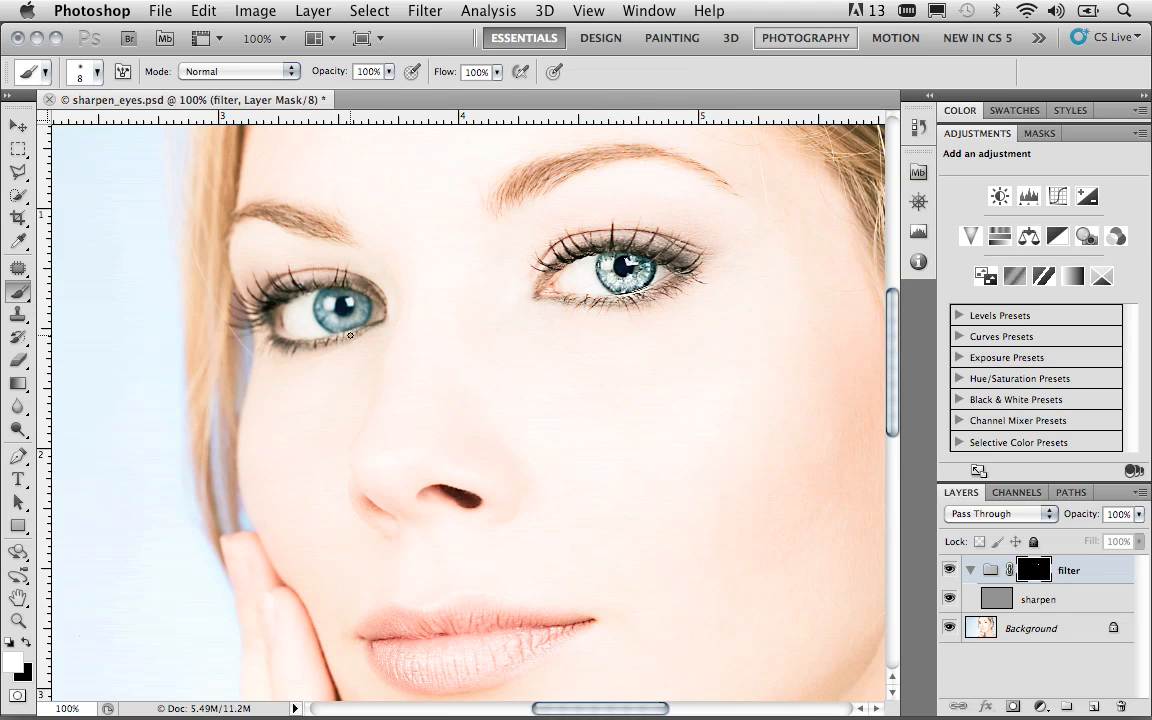
Step: Paint white on the filter group's mask over the iris of the woman's right eye with a size 10 brush
key("bracketright")
key("bracketright")
mouse_move(325, 317)
left_mouse_down()
mouse_move(354, 320)
mouse_move(318, 290)
mouse_move(325, 280)
mouse_move(358, 319)
mouse_move(324, 289)
mouse_move(312, 305)
mouse_move(325, 321)
mouse_move(315, 295)
mouse_move(336, 292)
mouse_move(342, 311)
mouse_move(320, 283)
mouse_move(354, 319)
mouse_move(329, 274)
mouse_move(322, 285)
mouse_move(357, 320)
mouse_move(322, 288)
left_mouse_up()
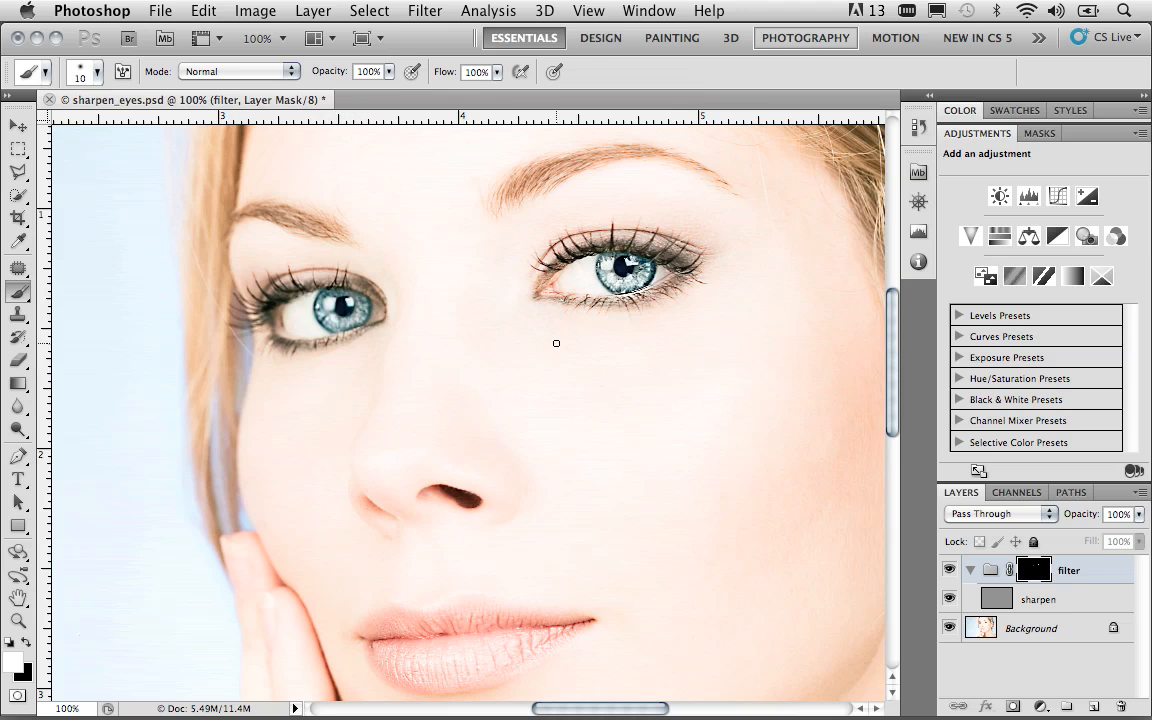
Step: Compare the eyes with the filter group hidden and shown, at 100% and at 66.7% zoom
left_click(949, 572)
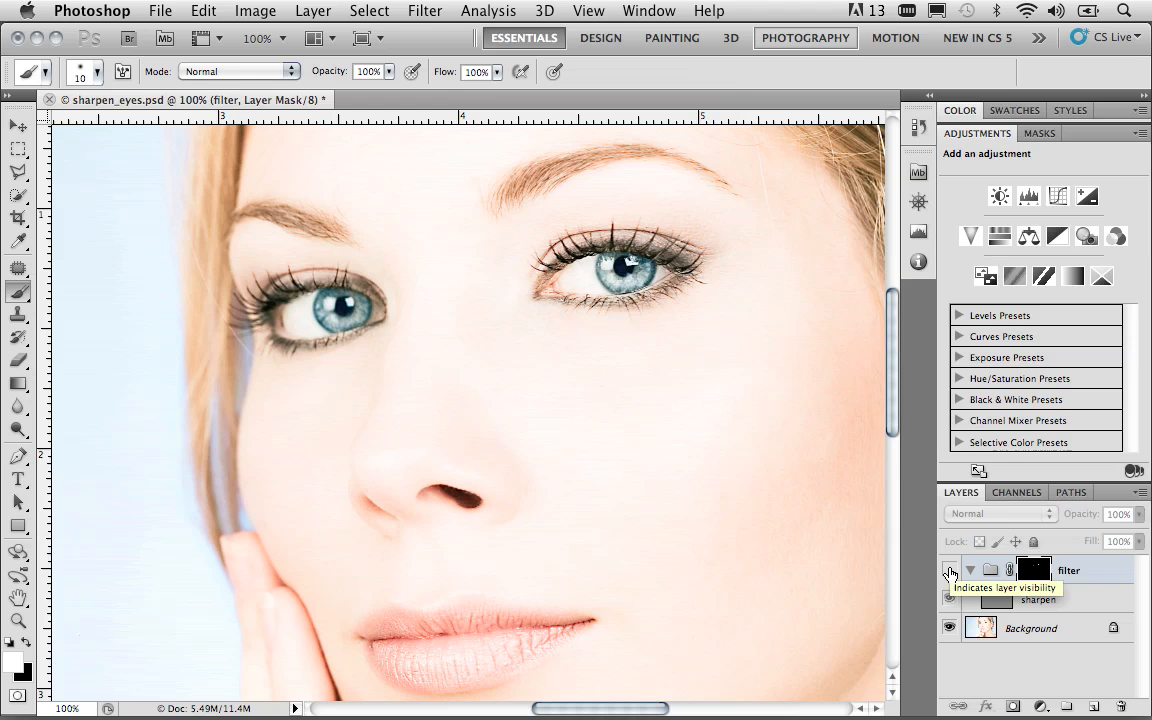
left_click(949, 572)
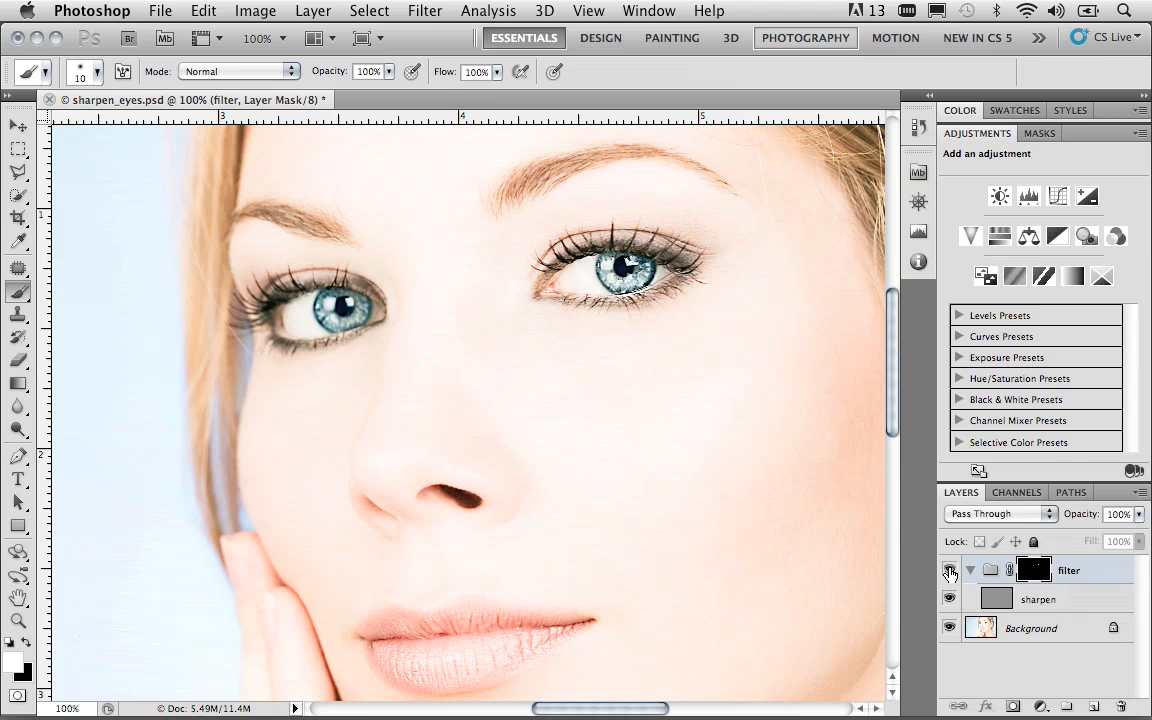
left_click(949, 572)
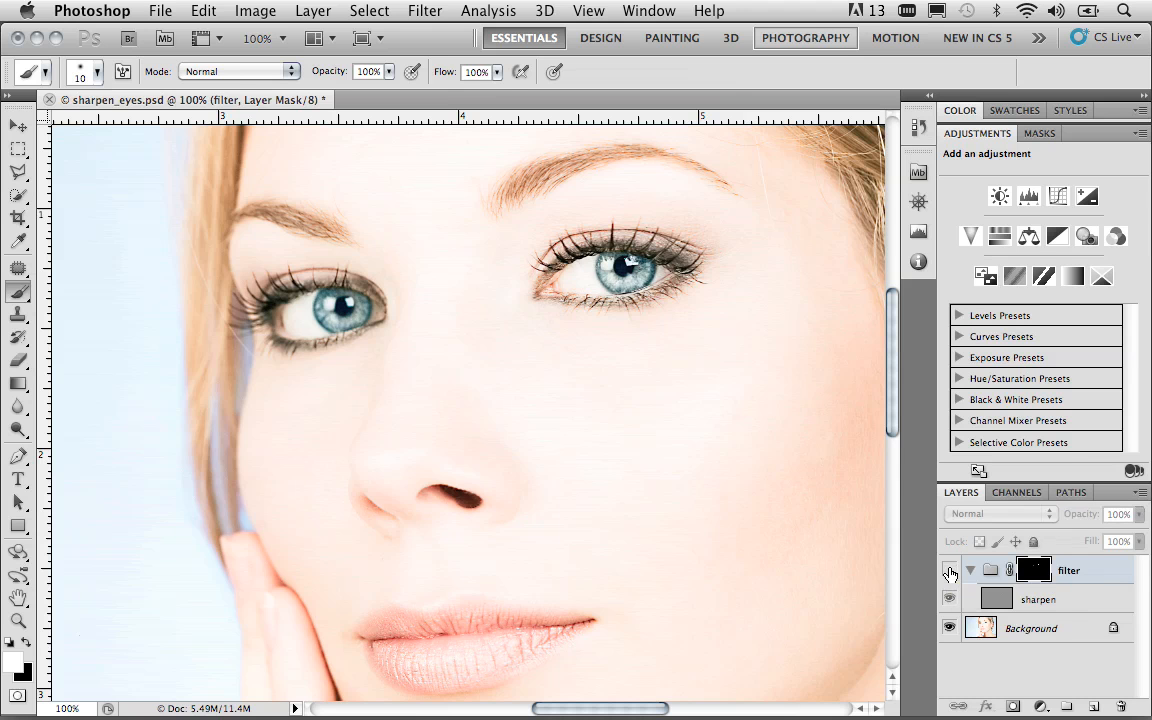
left_click(949, 572)
left_click(949, 572)
left_click(555, 347, "alt")
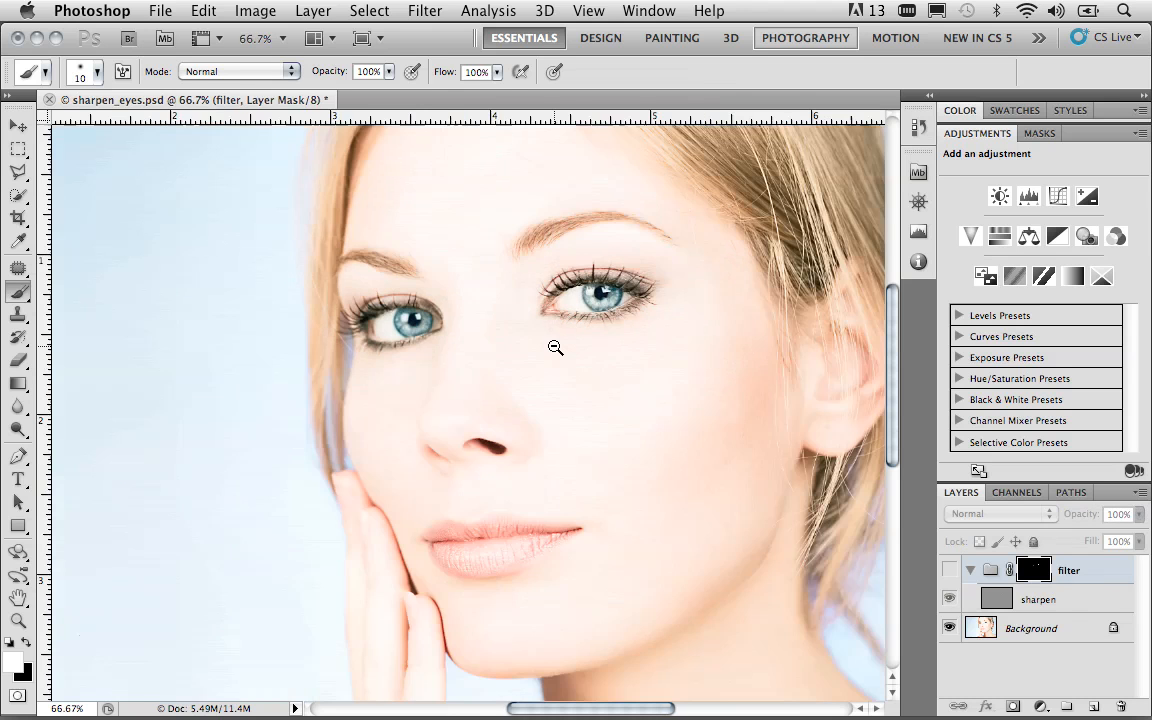
left_click(951, 572)
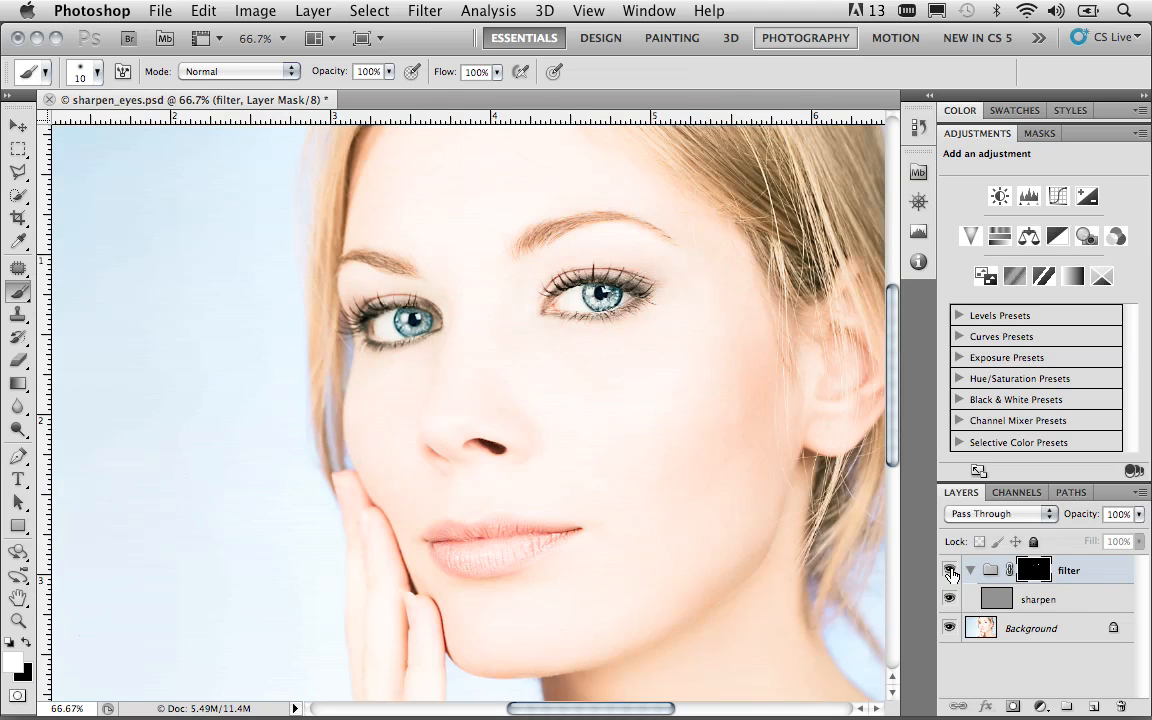
left_click(951, 572)
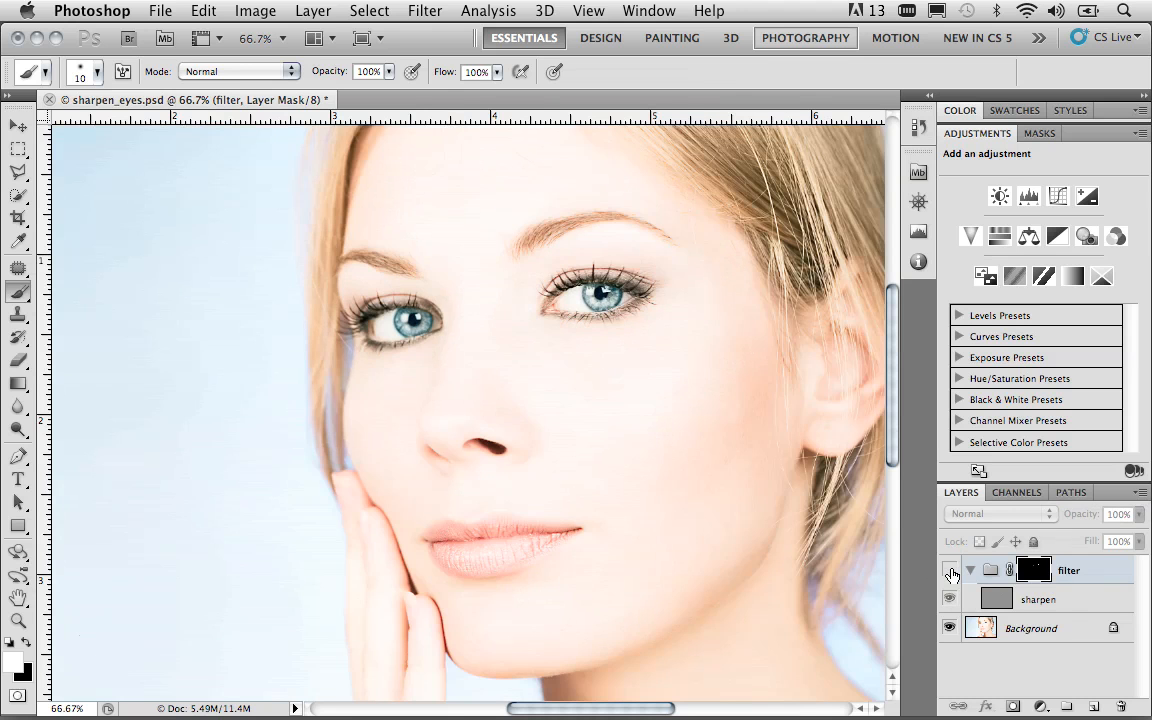
left_click(951, 572)
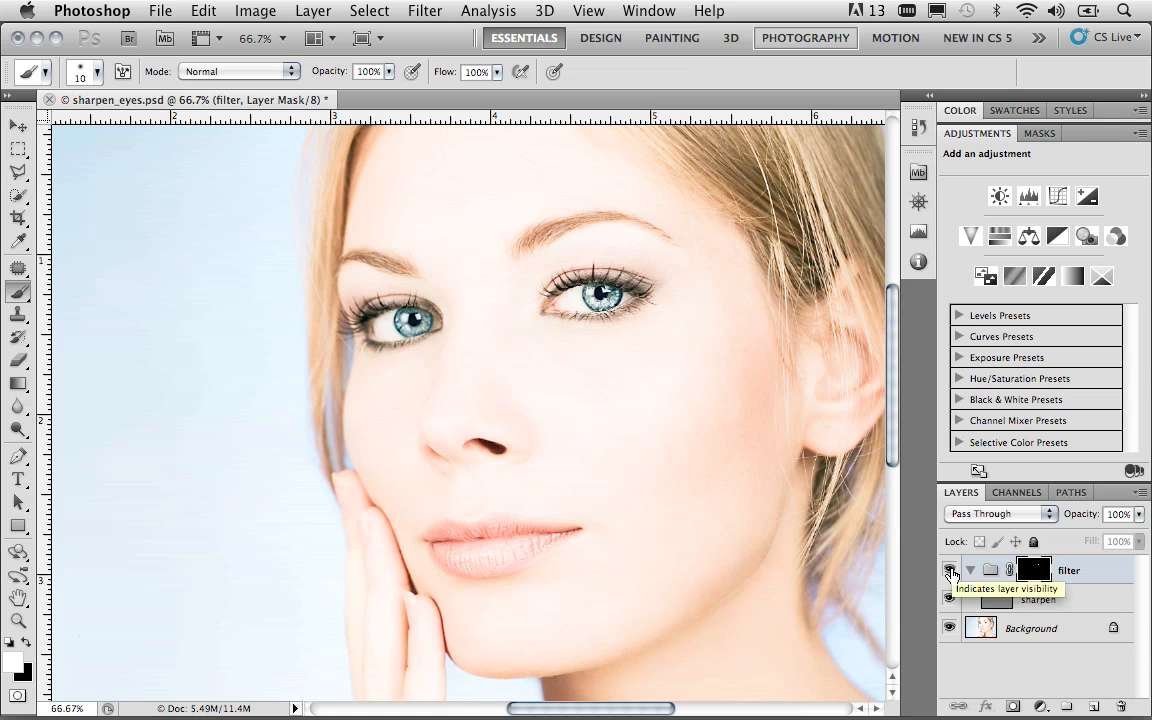
Step: Set the sharpen layer's blend mode to Overlay
left_click(995, 600)
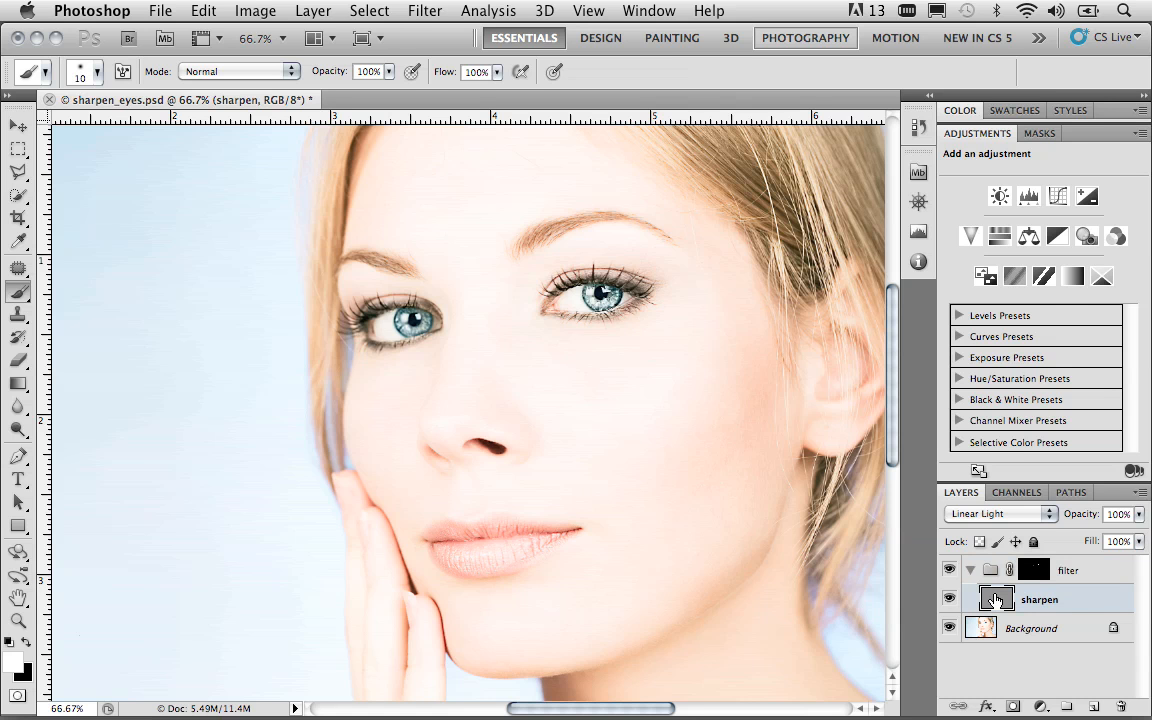
left_click(1012, 514)
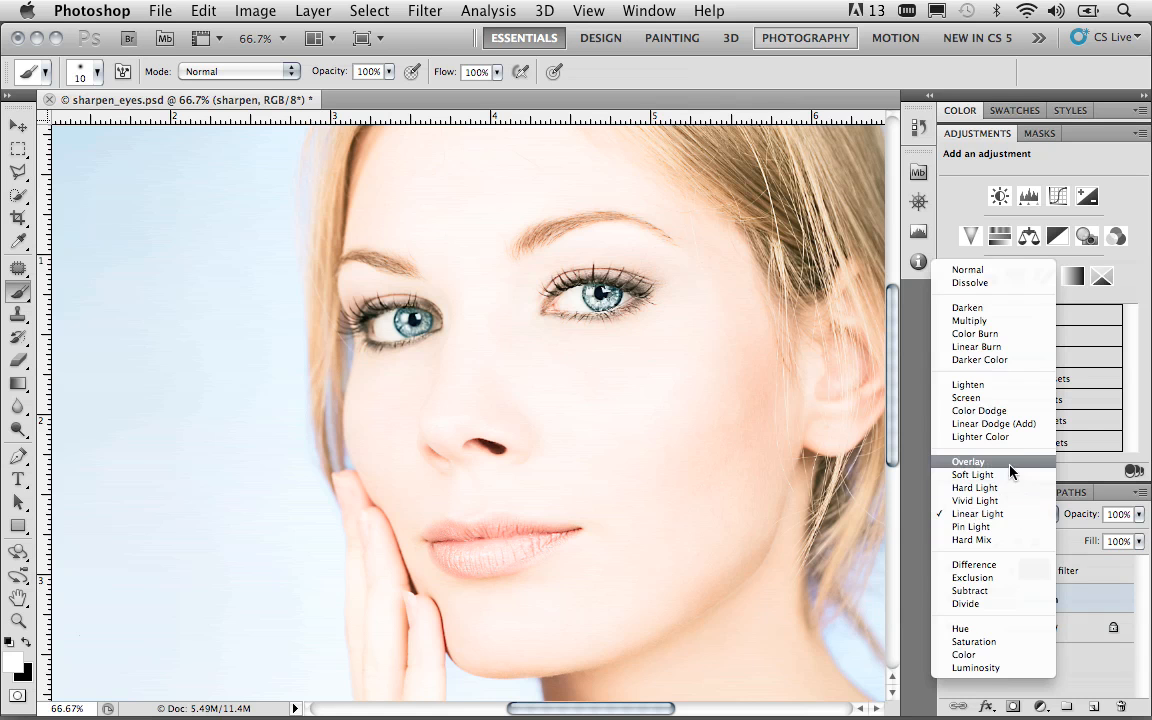
left_click(1012, 462)
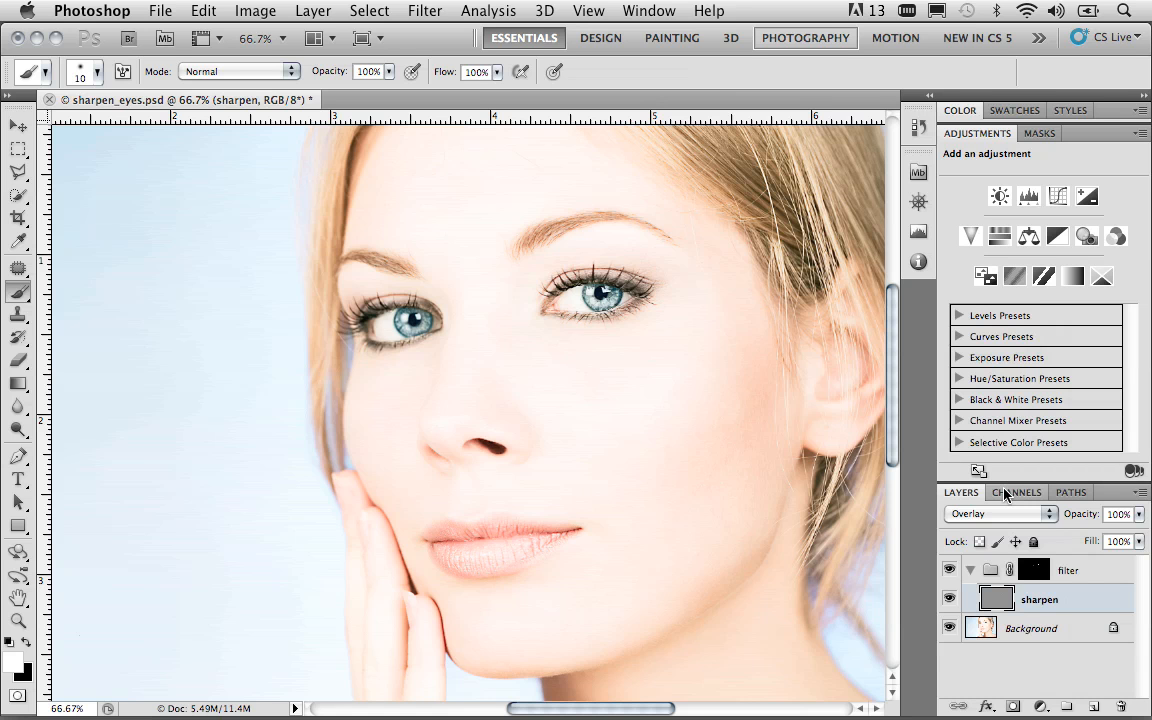
Step: Duplicate the Overlay sharpen layer three times inside the filter group
key("super+j")
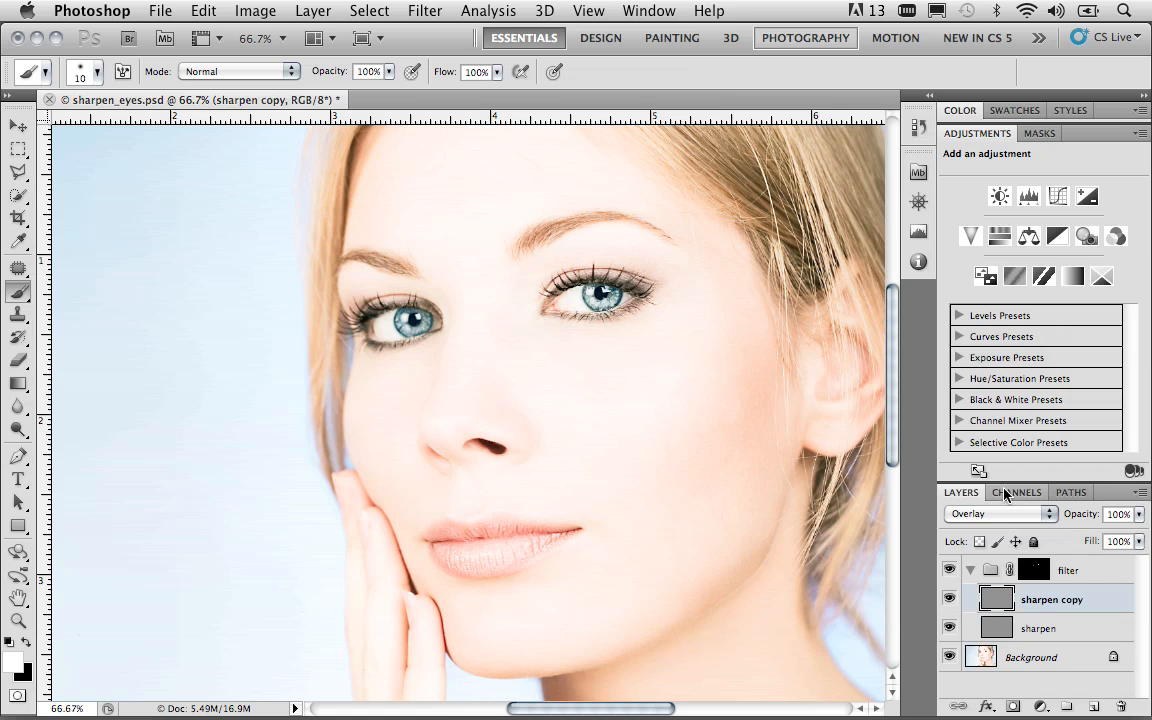
key("super+j")
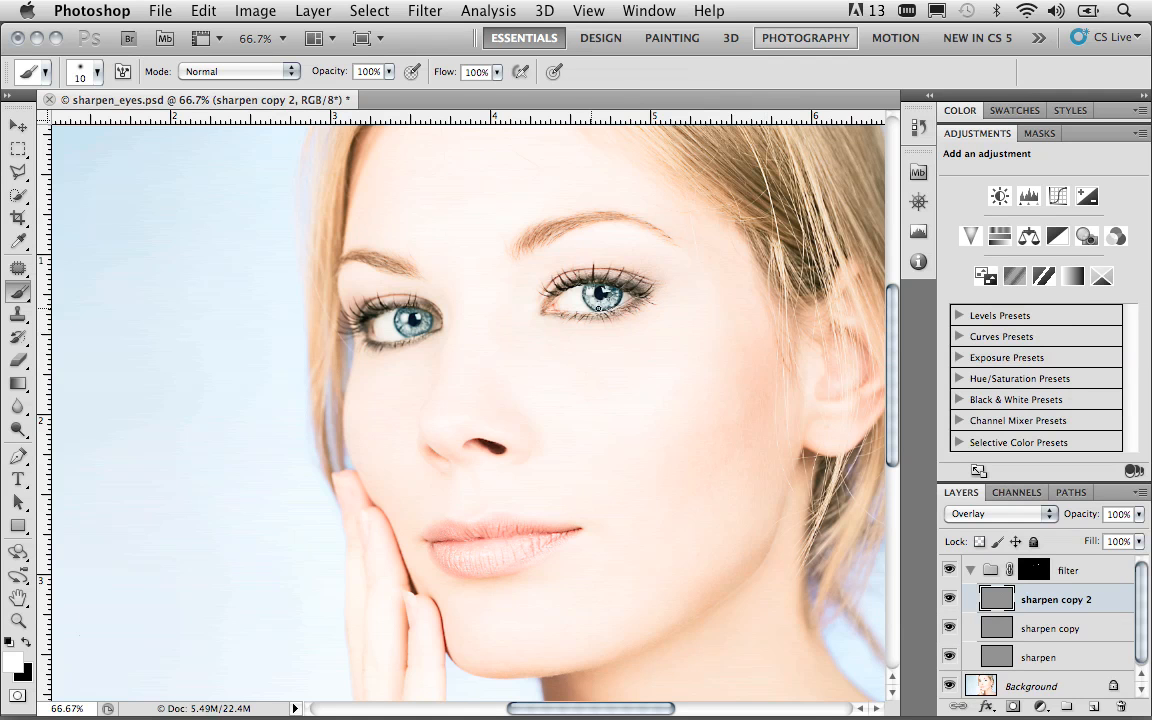
key("super+j")
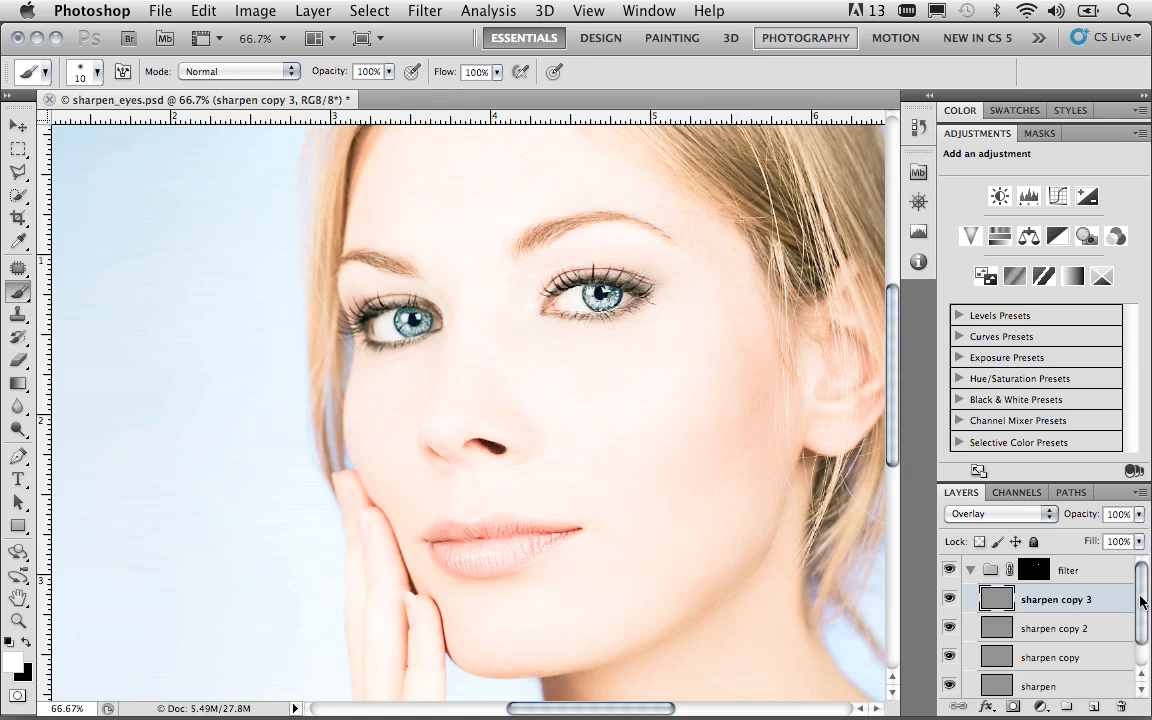
Step: Hide the top two sharpen copies, compare the eyes with the filter group off and on, and show both copies again
left_click_drag(1142, 598, 1143, 612)
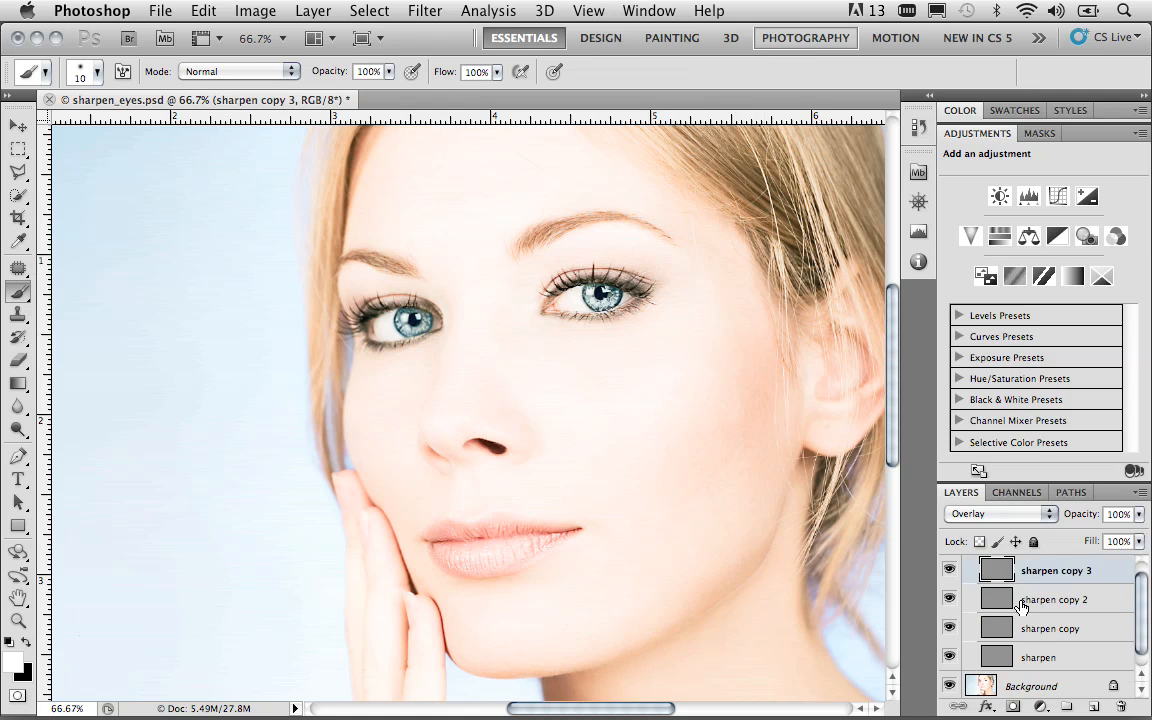
left_click(949, 570)
left_click(950, 599)
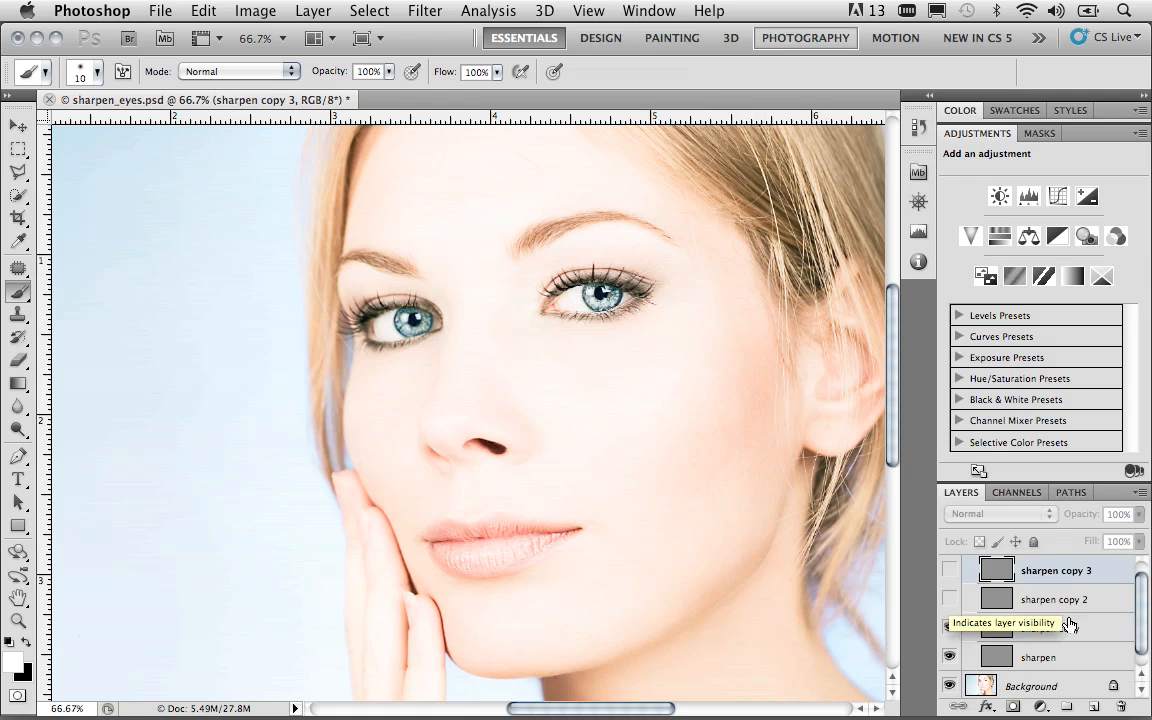
left_click_drag(1141, 645, 1141, 617)
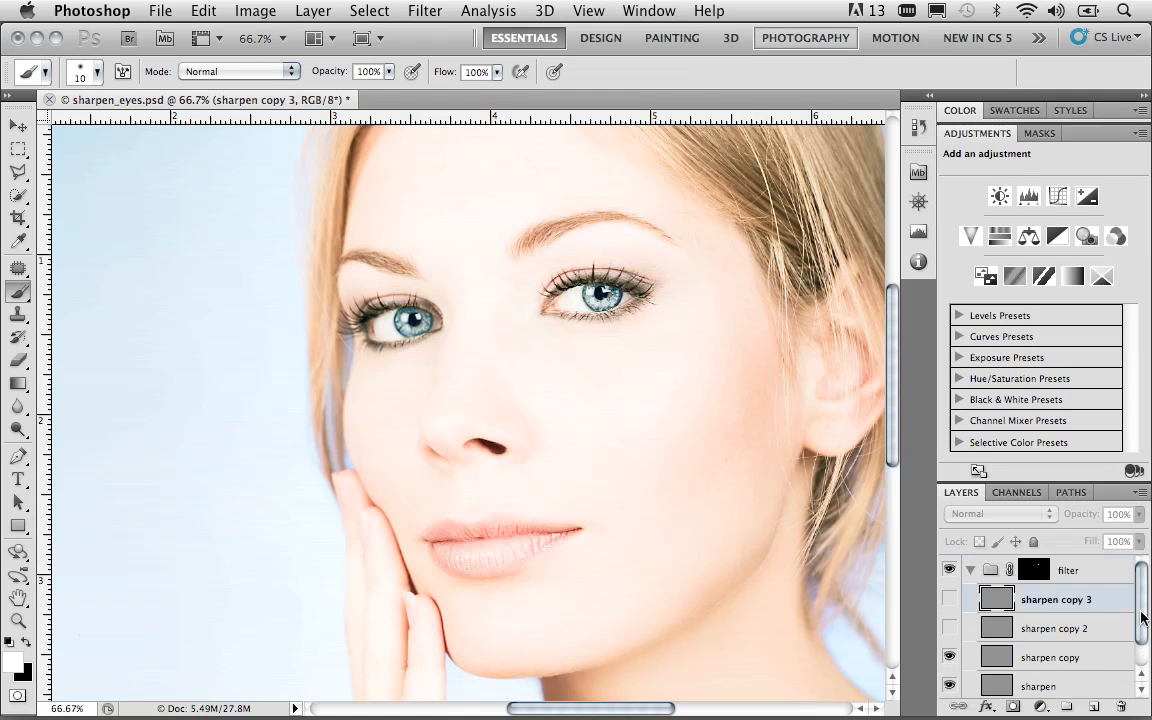
left_click(949, 572)
left_click(949, 572)
left_click(950, 628)
left_click(950, 600)
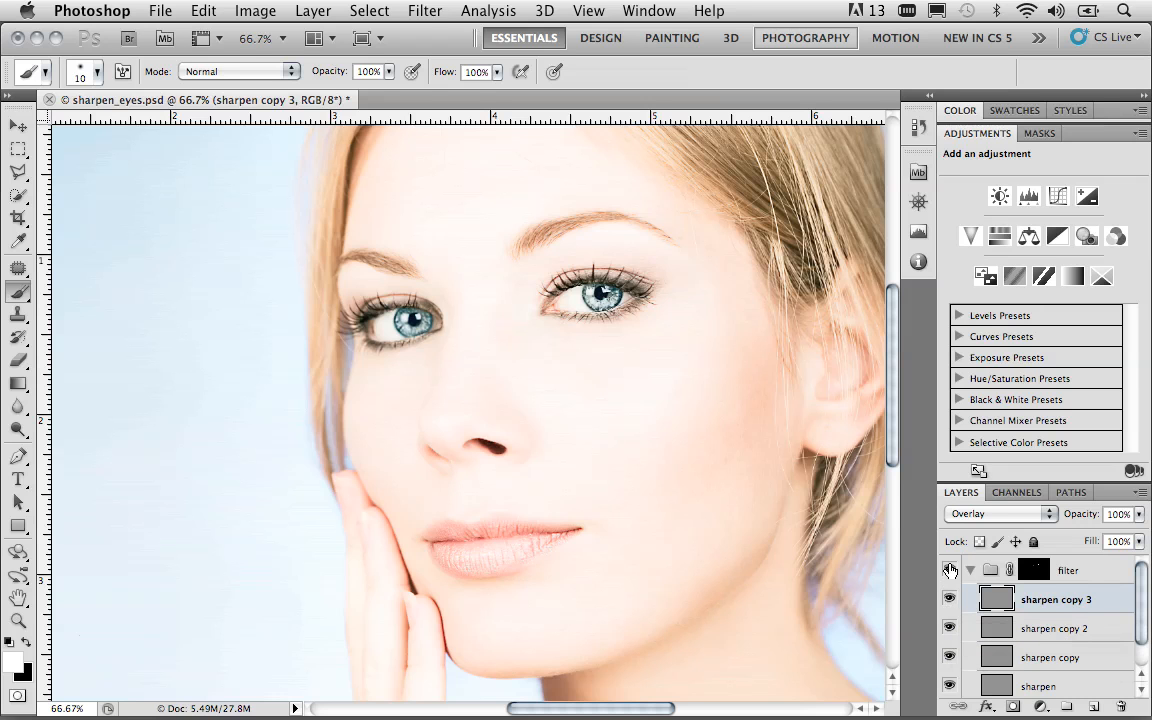
Step: Compare the portrait with the whole filter group hidden and shown, at 66.7% and zoomed out to 33.3%
left_click(949, 570)
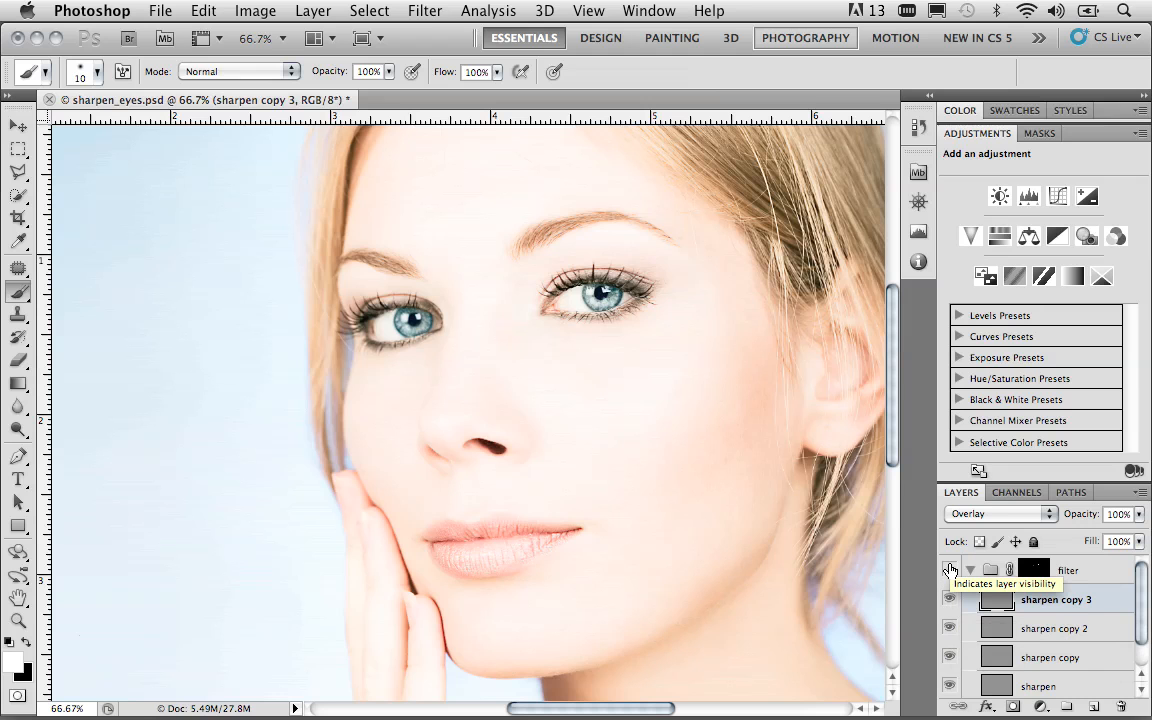
left_click(950, 570)
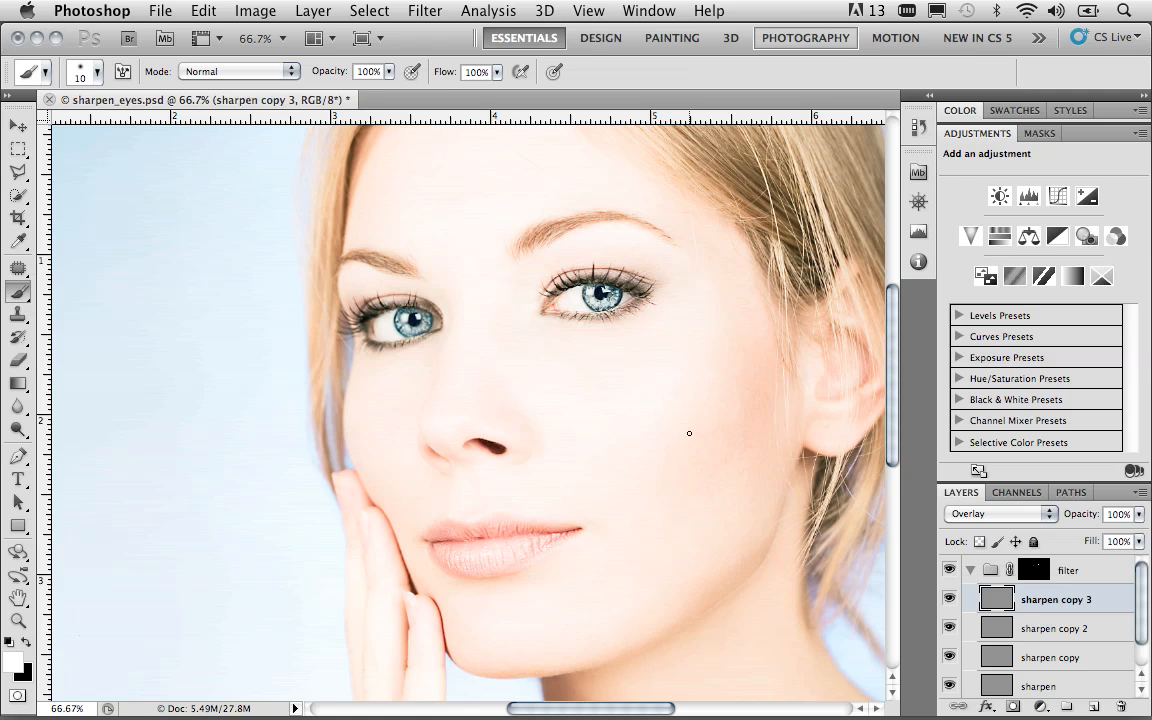
key("super+space")
left_click(657, 428, "alt+super")
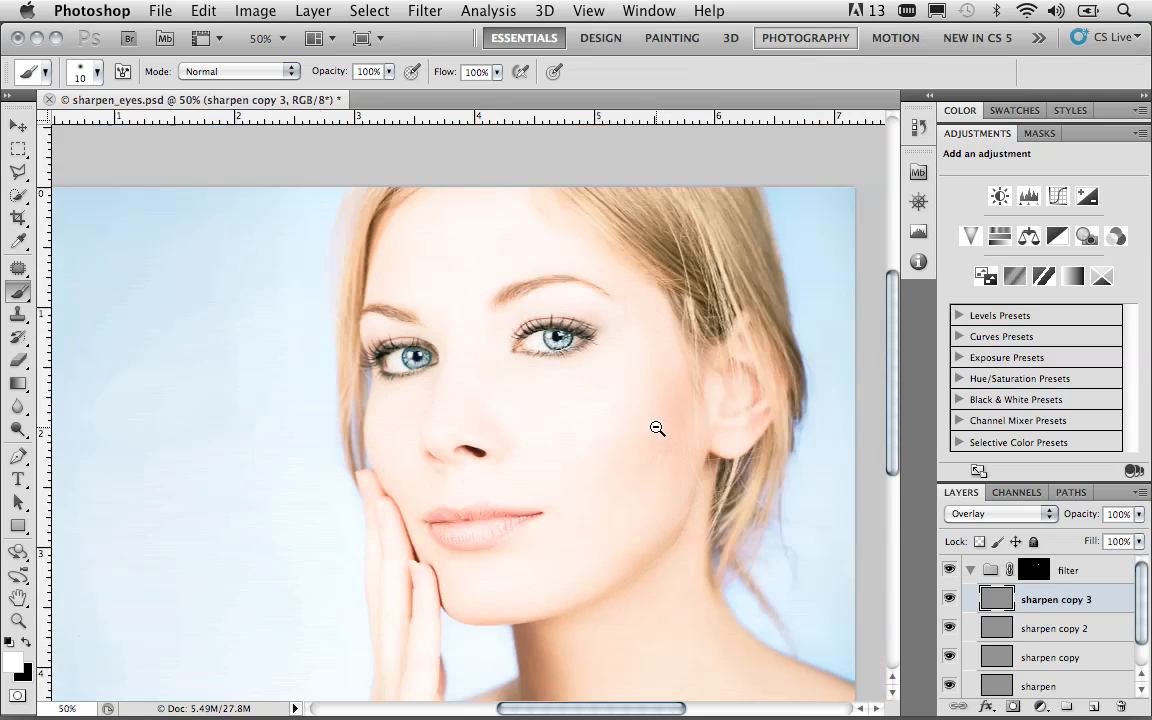
left_click(657, 428, "alt+super")
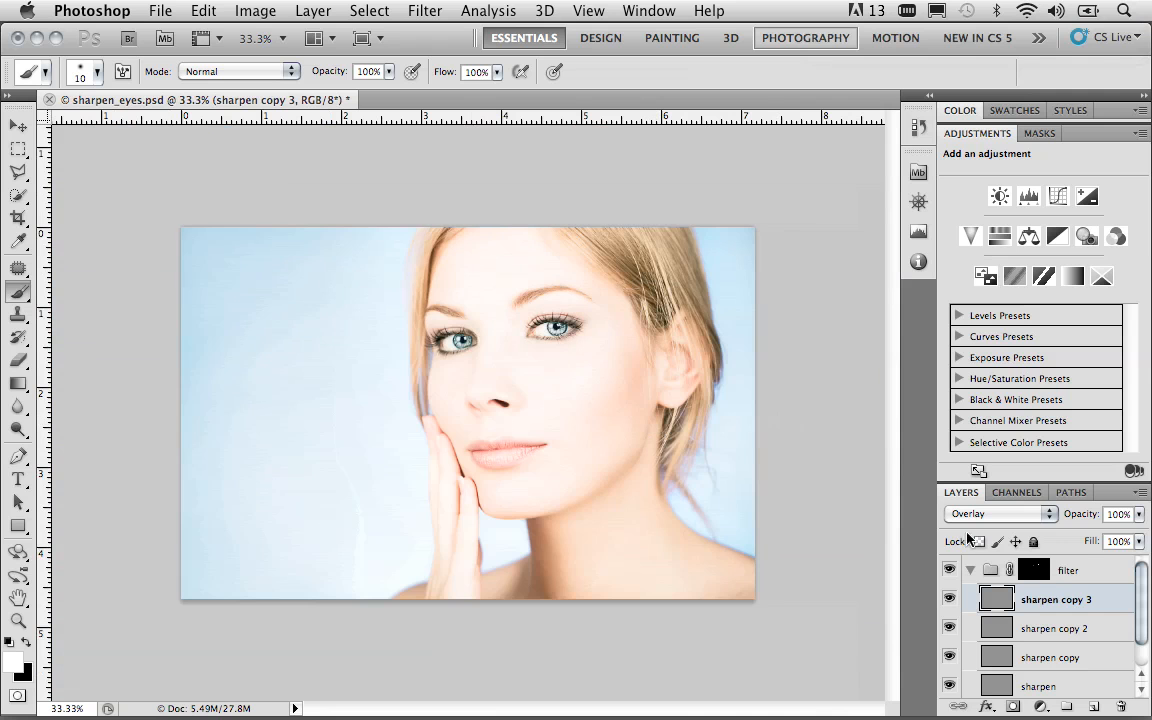
left_click(948, 572)
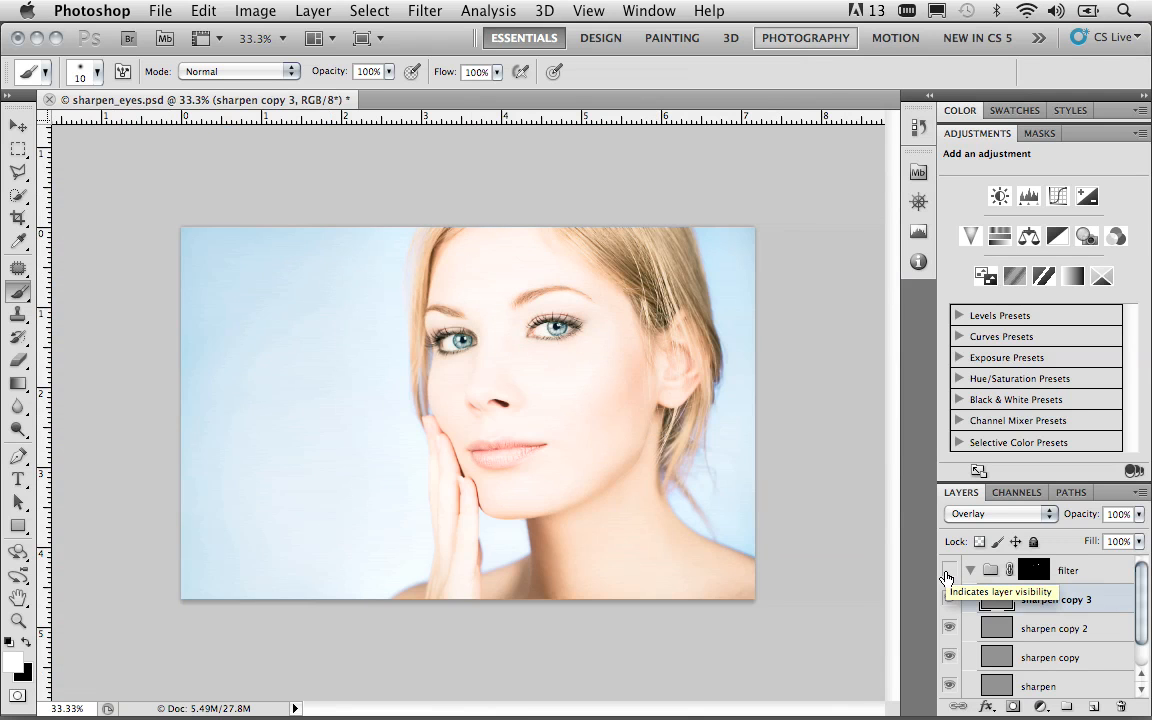
left_click(947, 572)
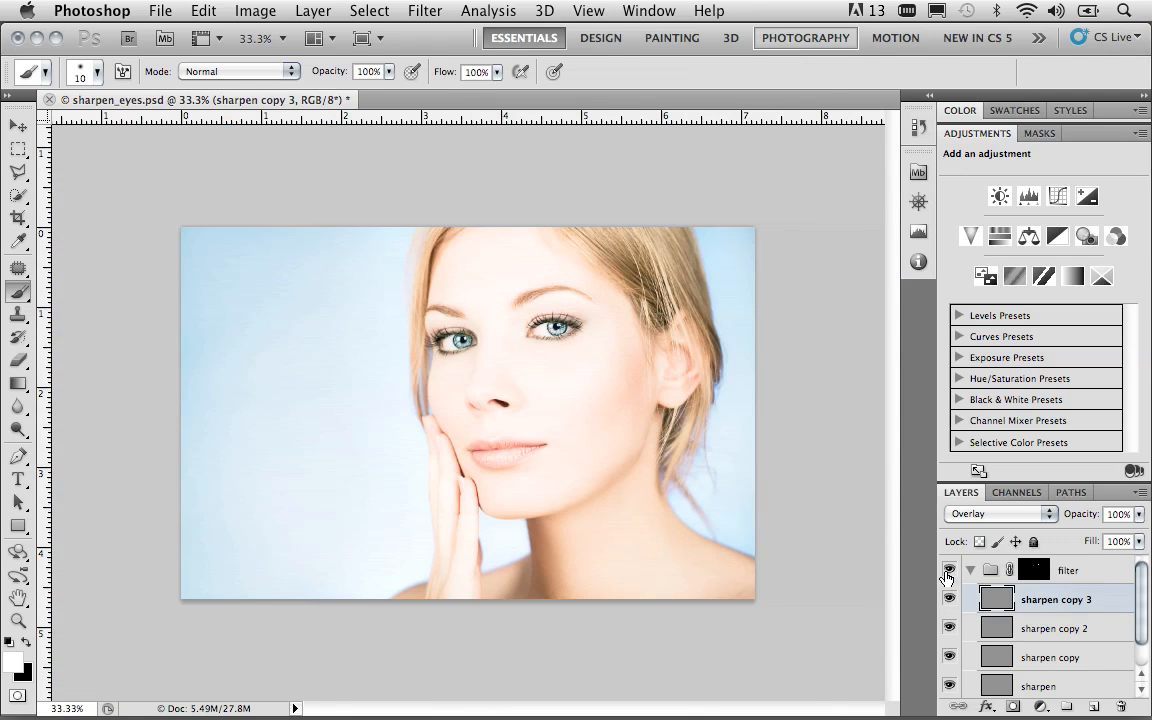